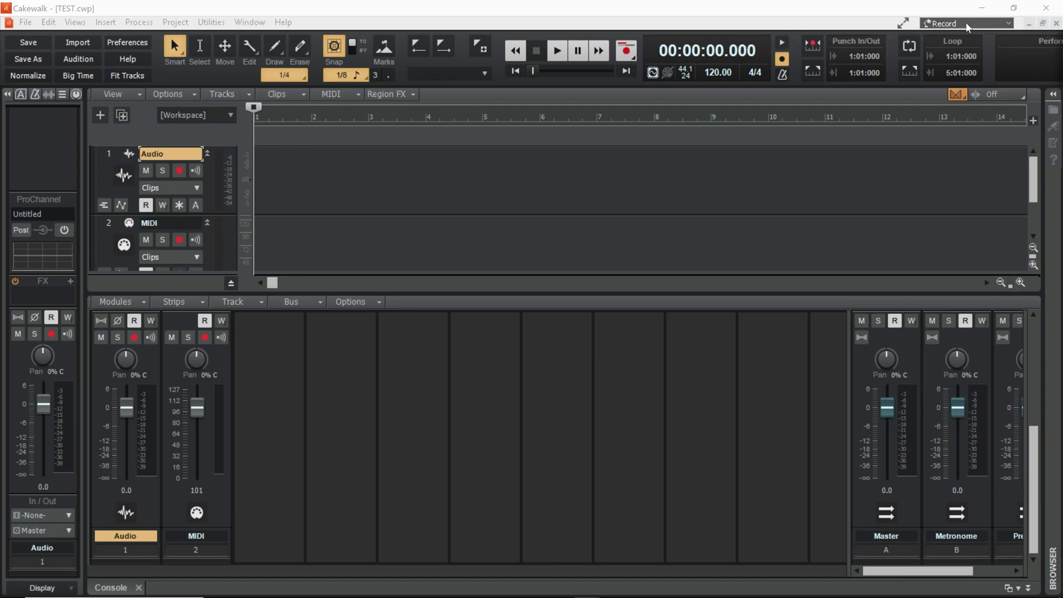
Switch the TEST.cwp project window to full-screen so the title bar is hidden.
click(904, 25)
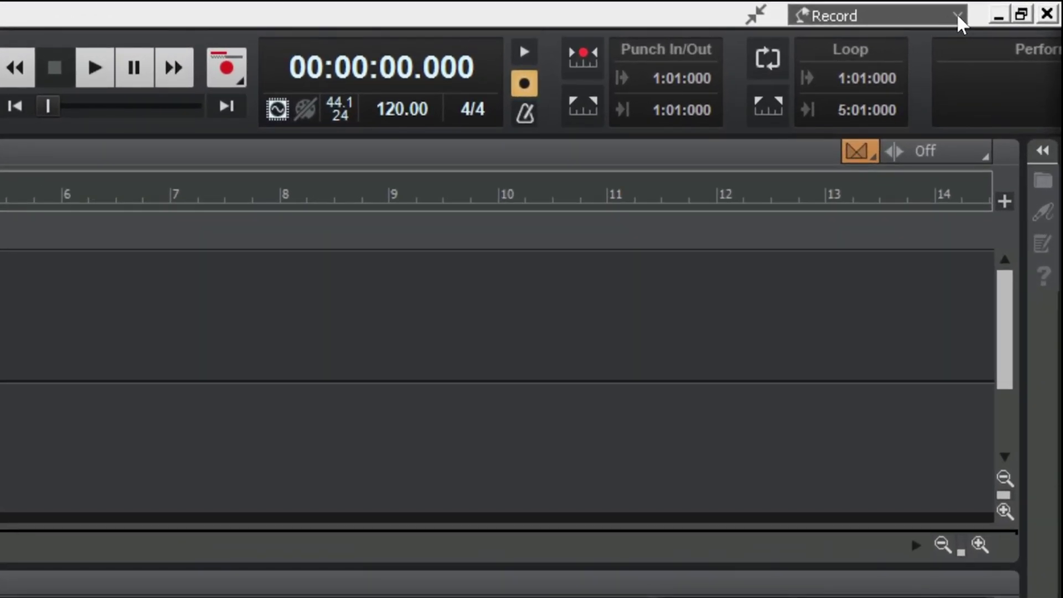
click(958, 17)
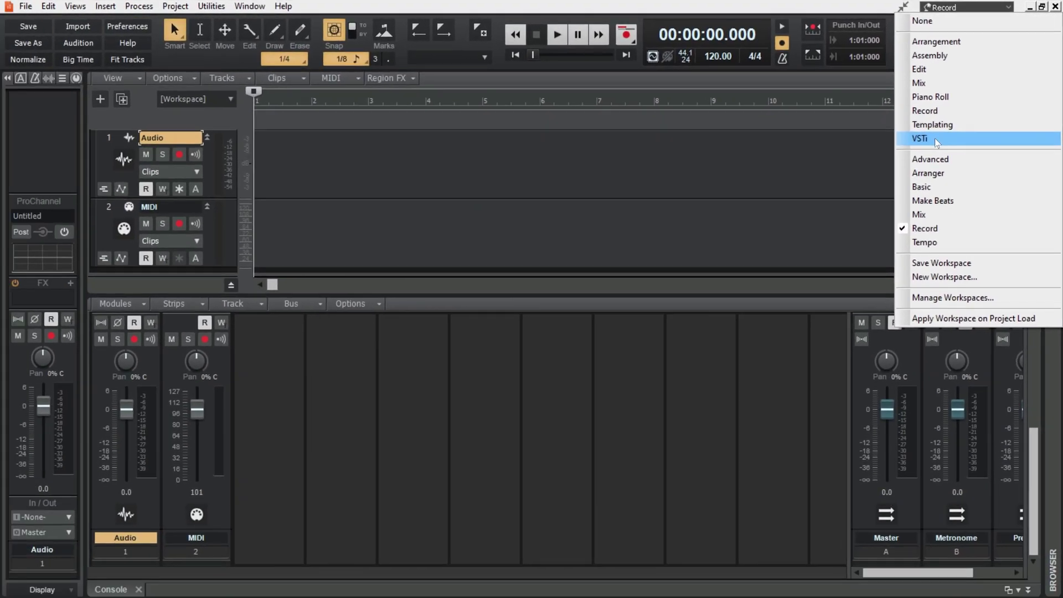
click(816, 10)
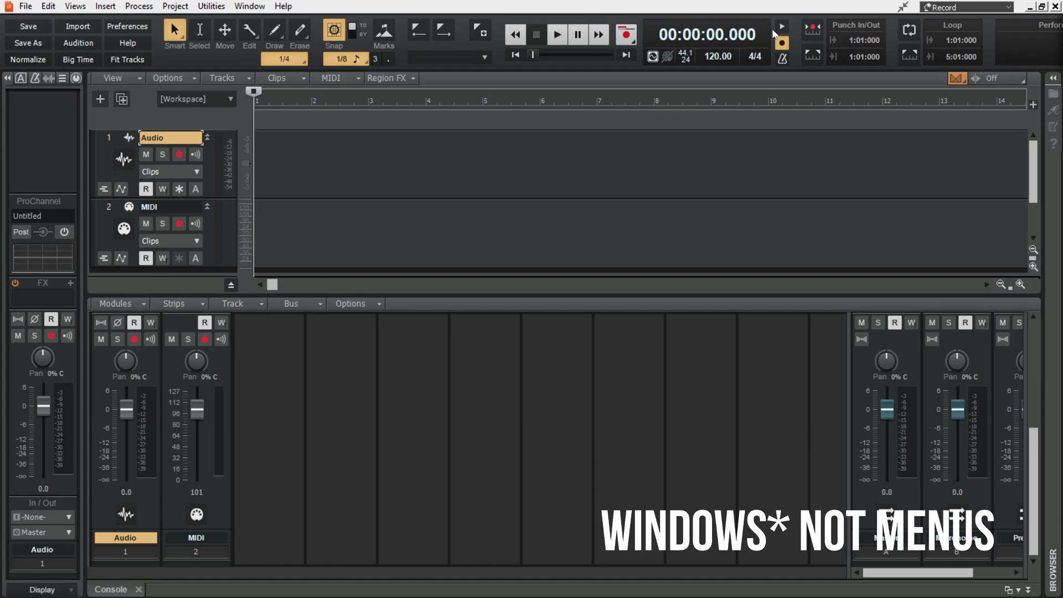
key(r)
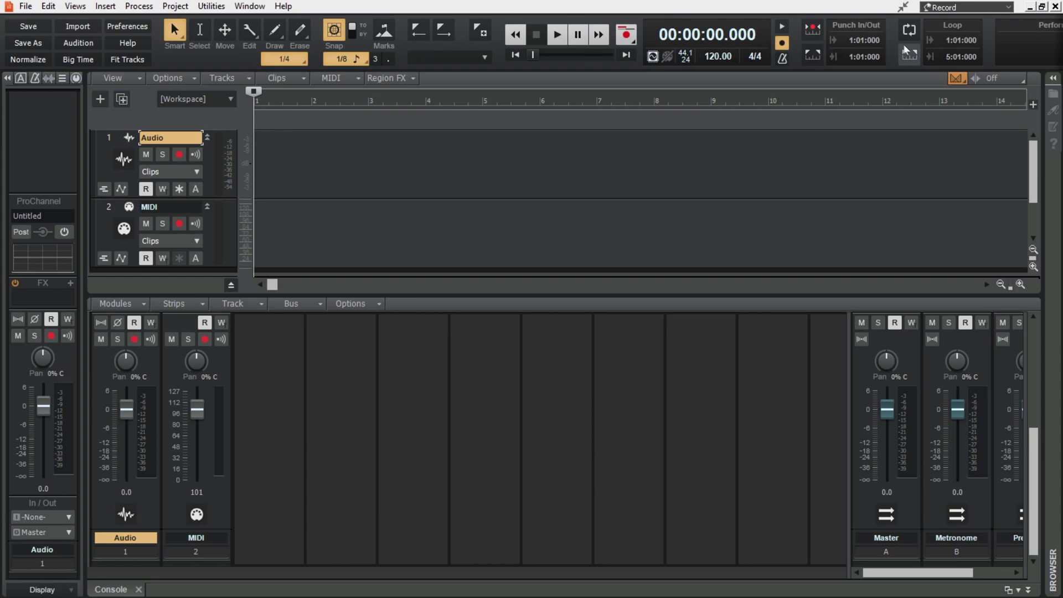
mouse_move(1041, 48)
right_click(498, 33)
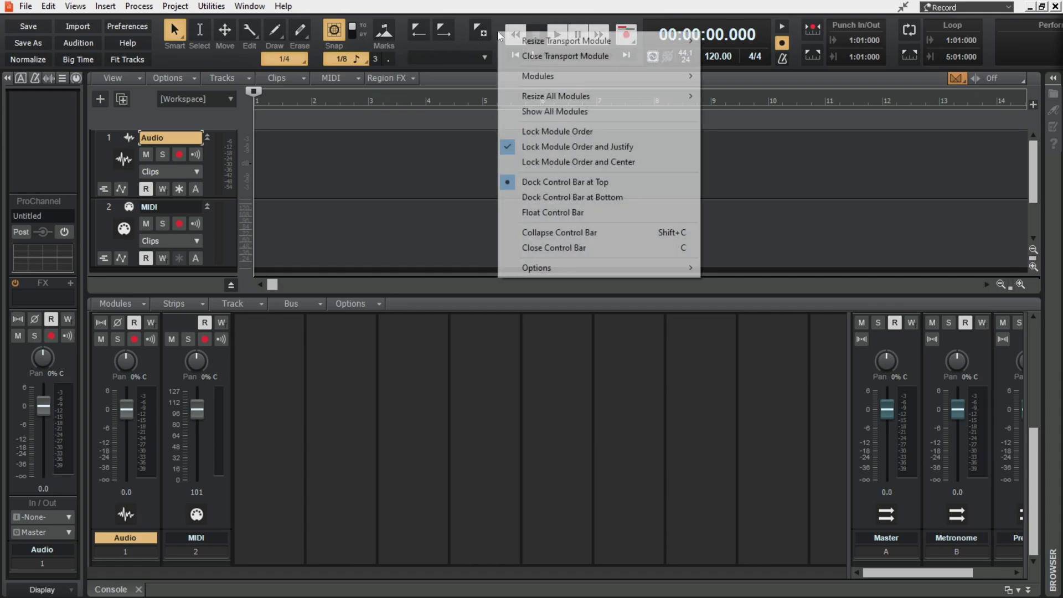
mouse_move(594, 45)
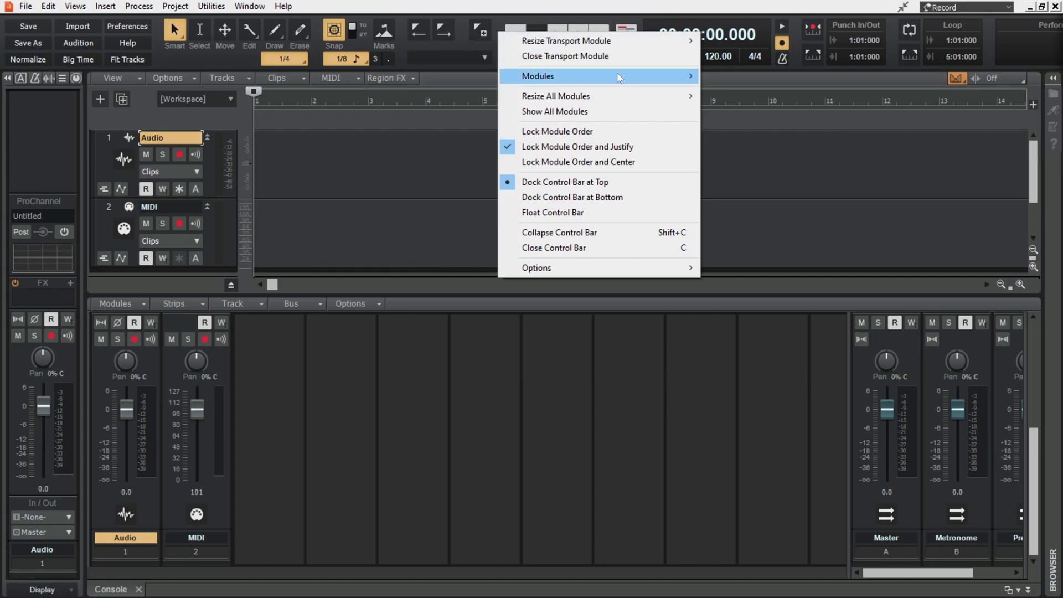
mouse_move(619, 78)
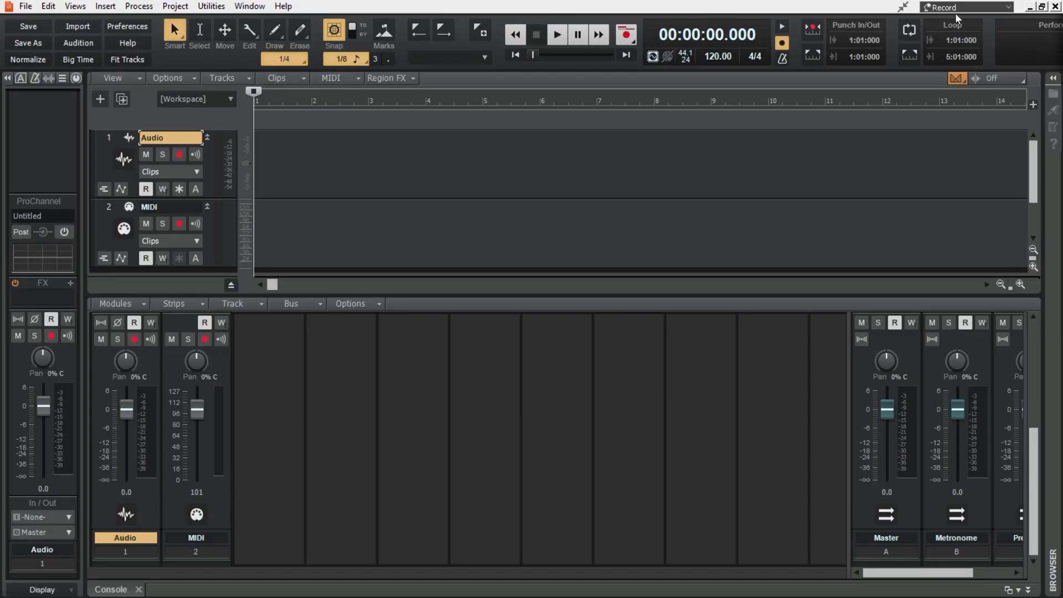
Switch to the Assembly workspace, collapse the Control Bar into compact modules, and remove the MIDI track.
click(960, 10)
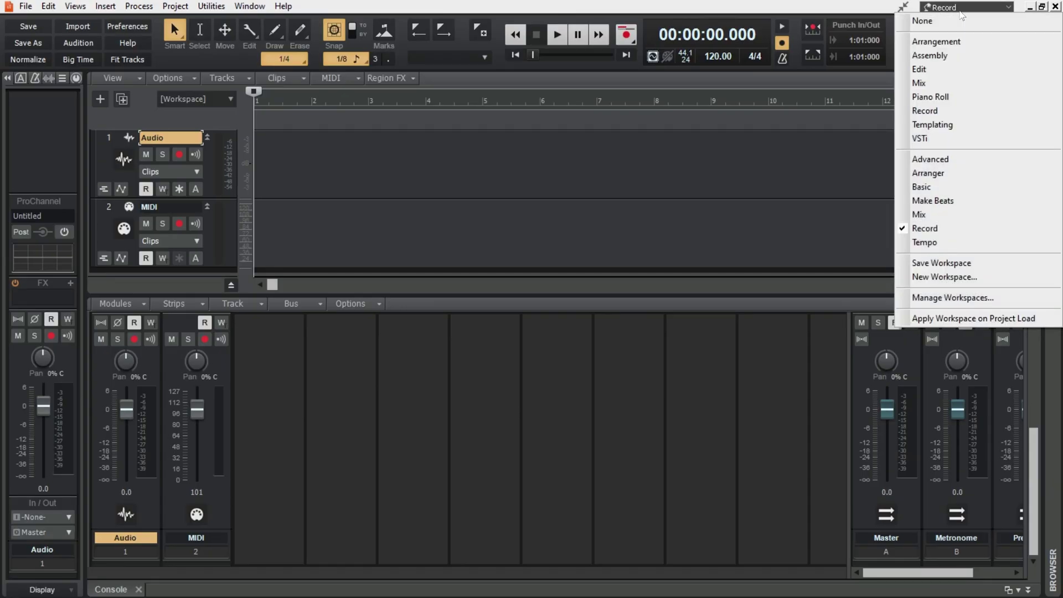
click(941, 56)
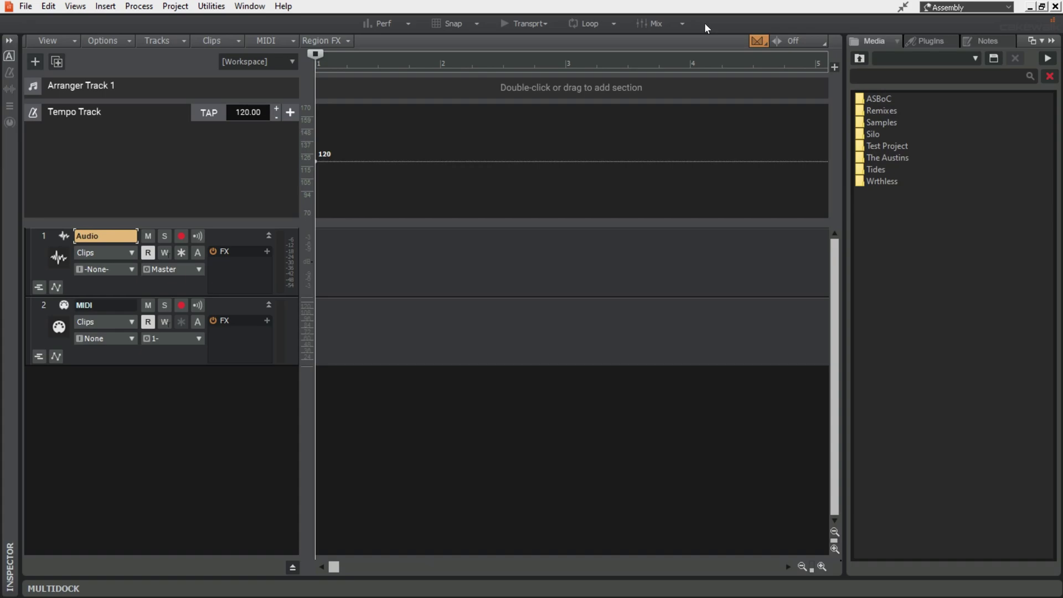
key(shift+c)
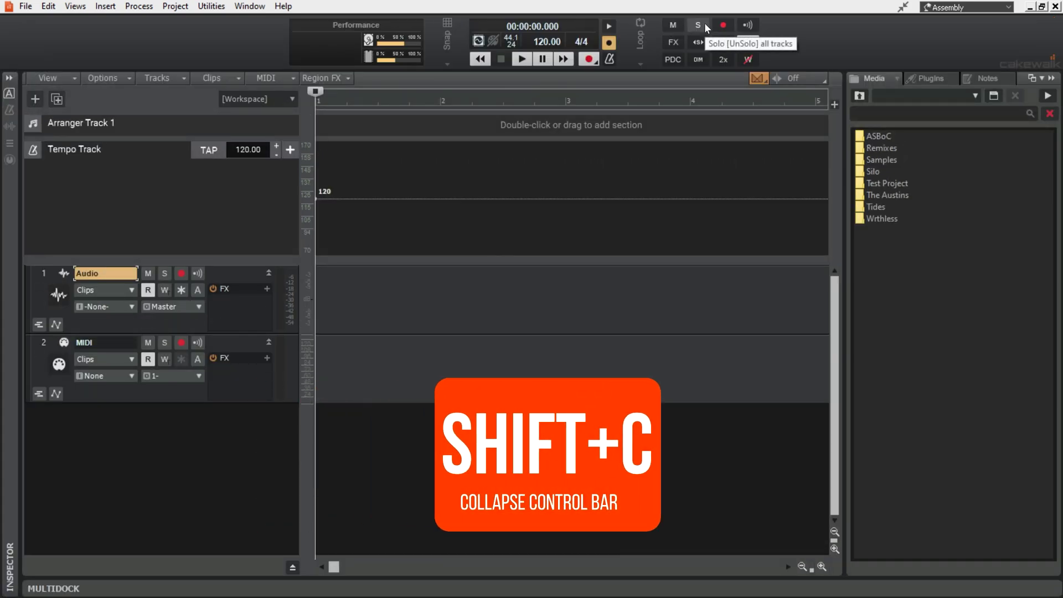
key(shift+c)
key(shift+c)
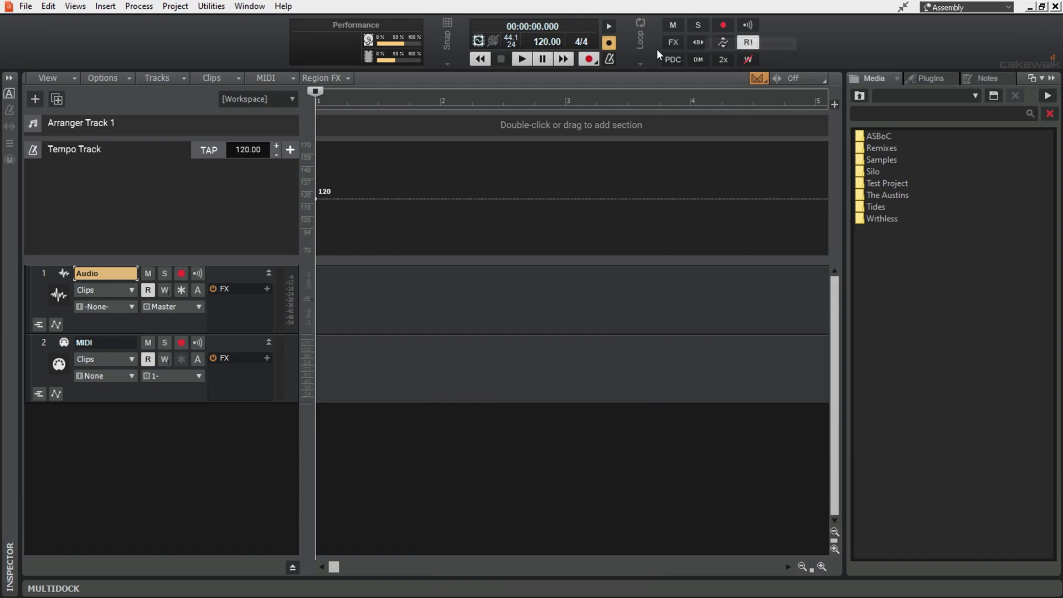
mouse_move(643, 48)
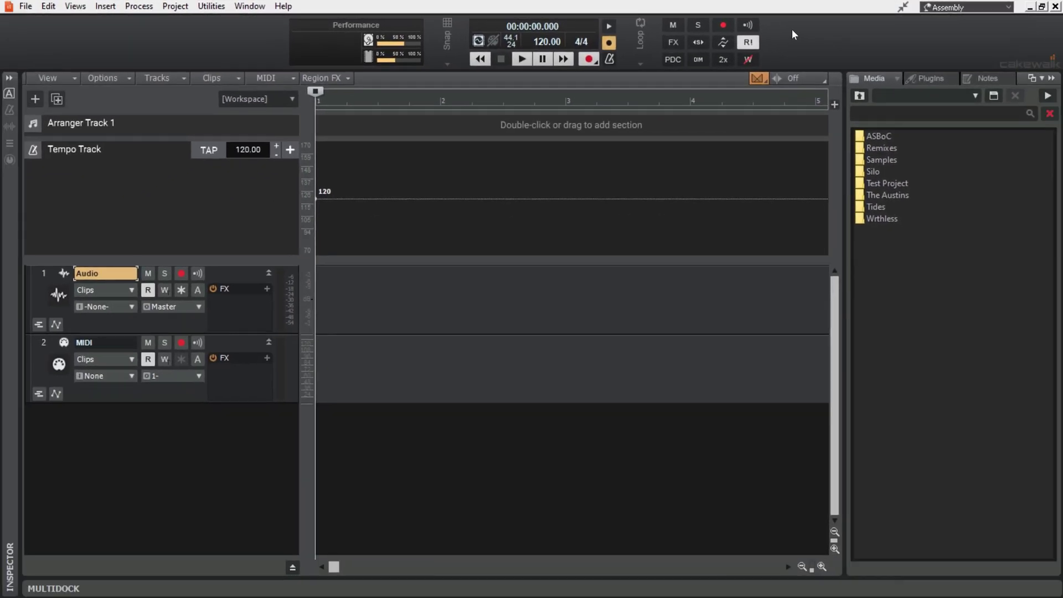
double_click(791, 29)
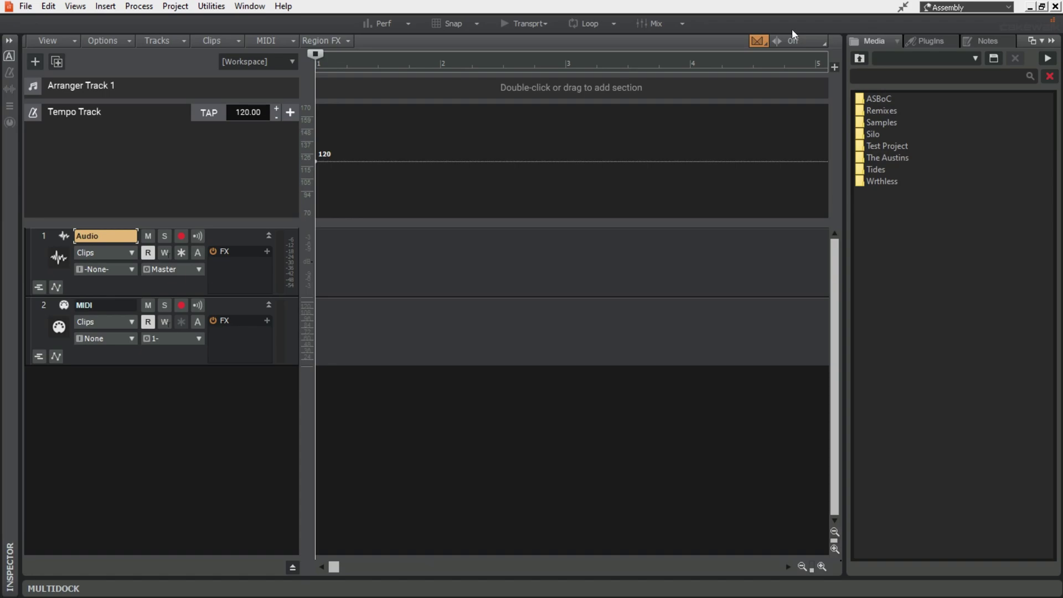
key(ctrl+z)
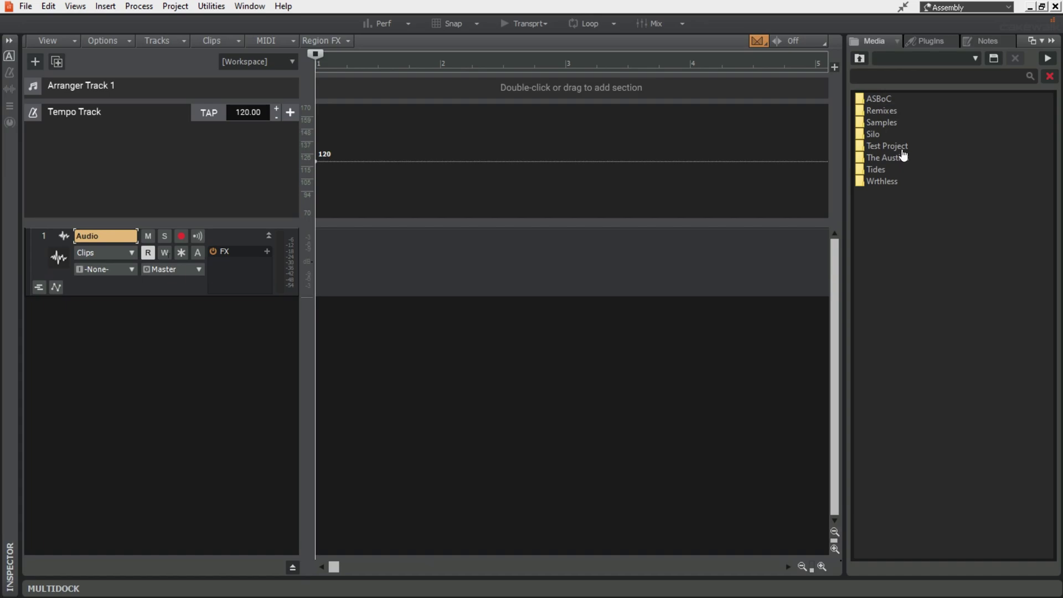
Import the five Test Project mp3s and add tempo changes rising to 139 then 102 bpm.
double_click(897, 147)
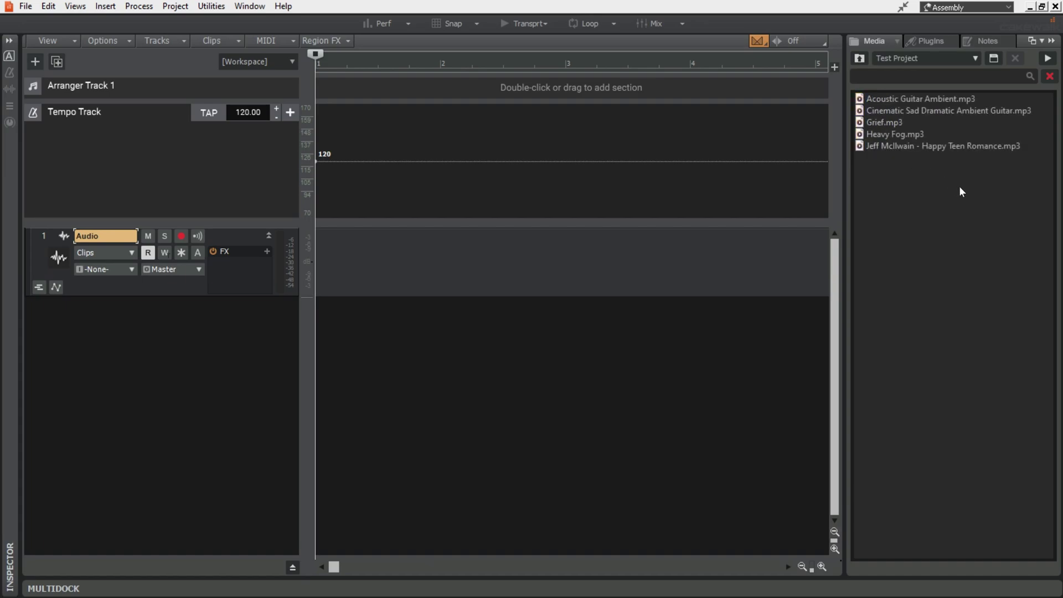
drag(959, 186, 317, 251)
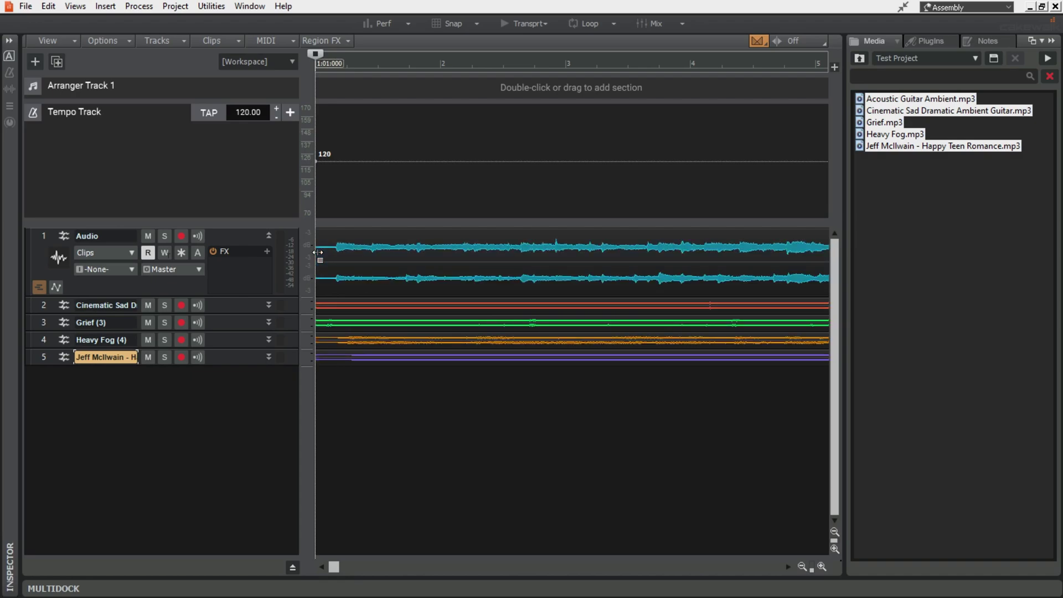
click(352, 161)
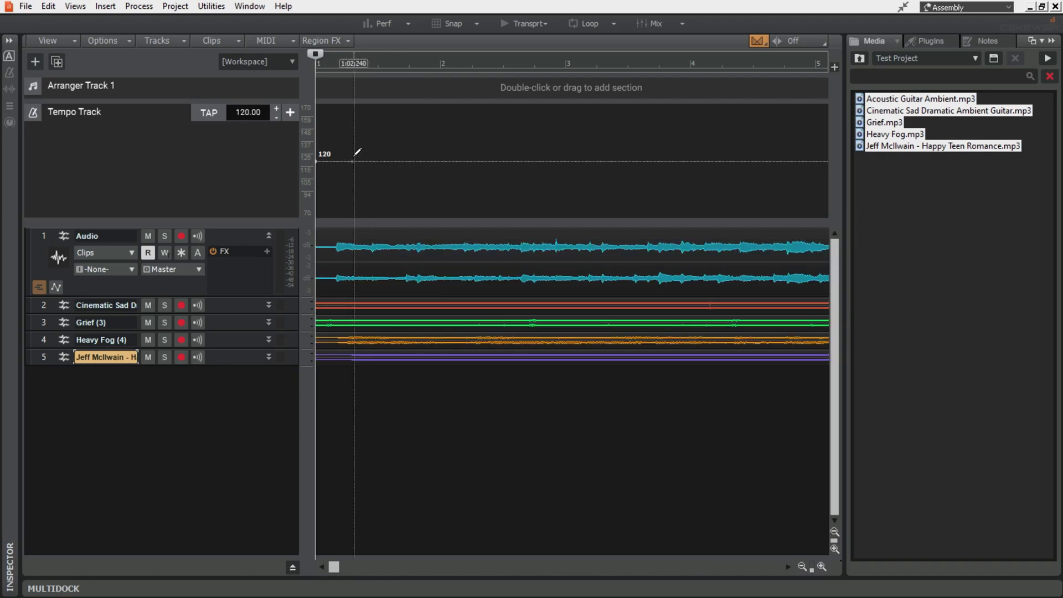
click(394, 162)
click(443, 161)
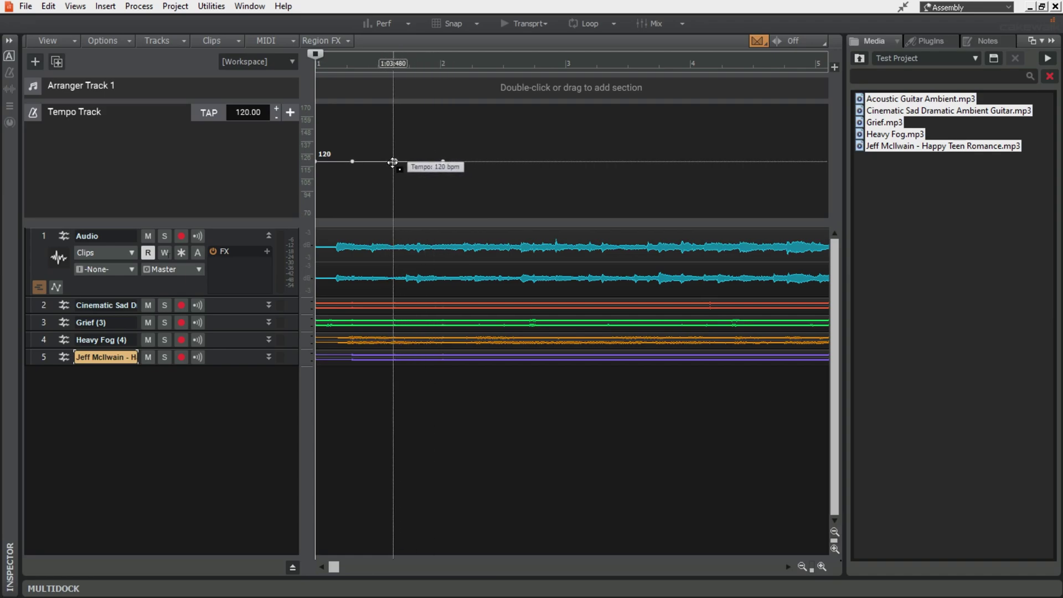
drag(394, 161, 393, 140)
drag(443, 161, 463, 181)
Add three arranger sections, typing the first as Intro and the second as Verse.
double_click(327, 87)
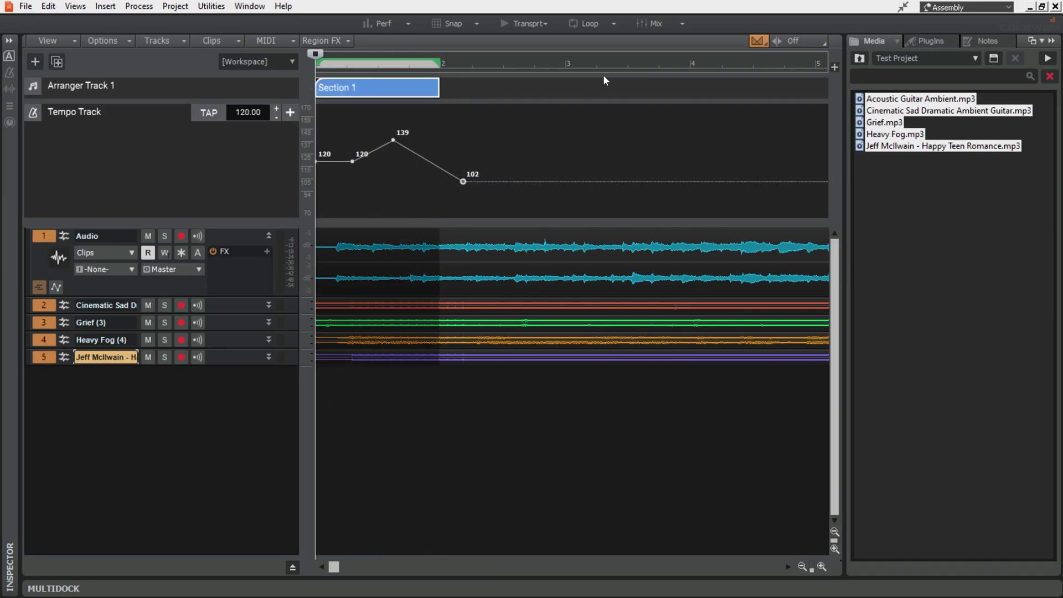
click(487, 87)
click(698, 88)
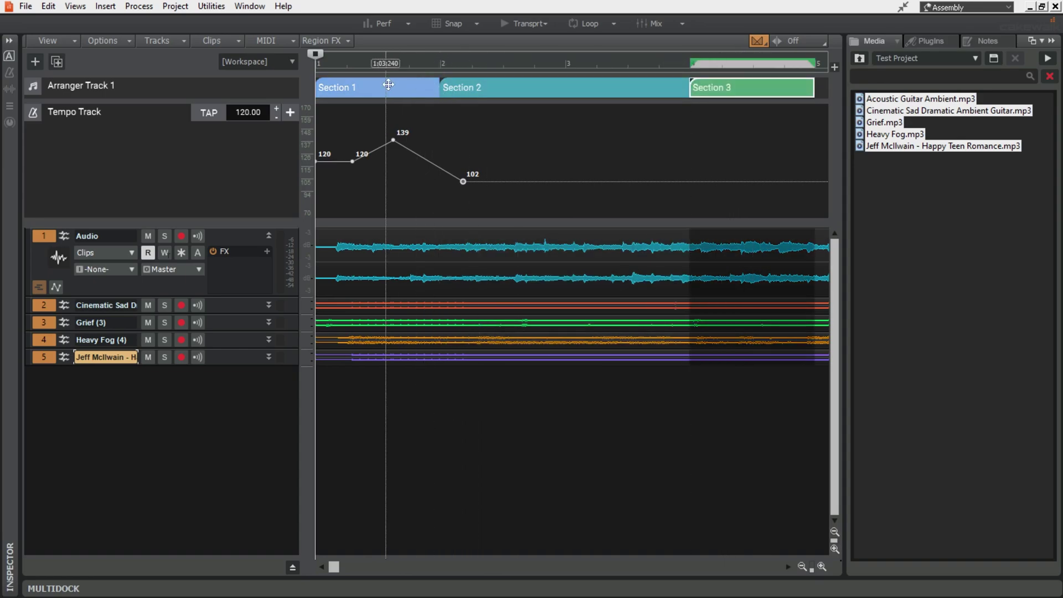
right_click(390, 87)
mouse_move(490, 171)
click(562, 194)
right_click(442, 87)
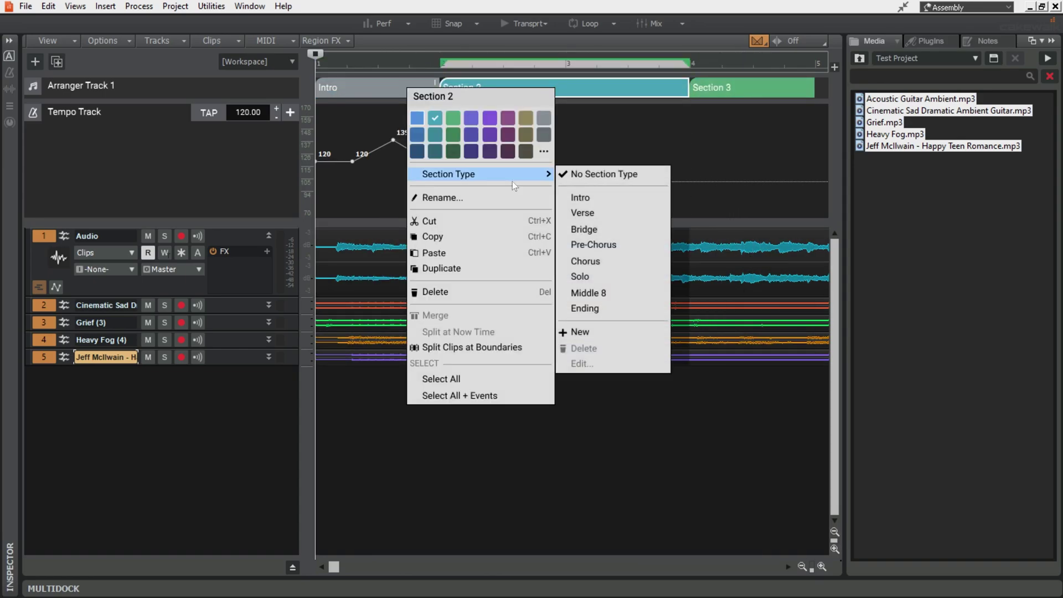
click(570, 212)
Colour the tracks red and move them into a new track folder.
click(28, 248)
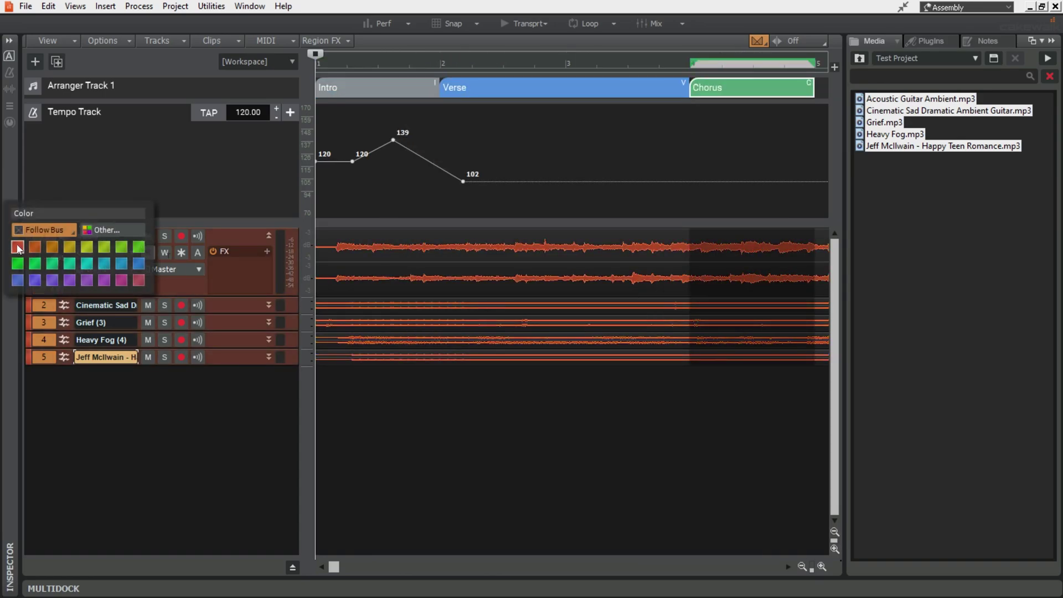
click(18, 248)
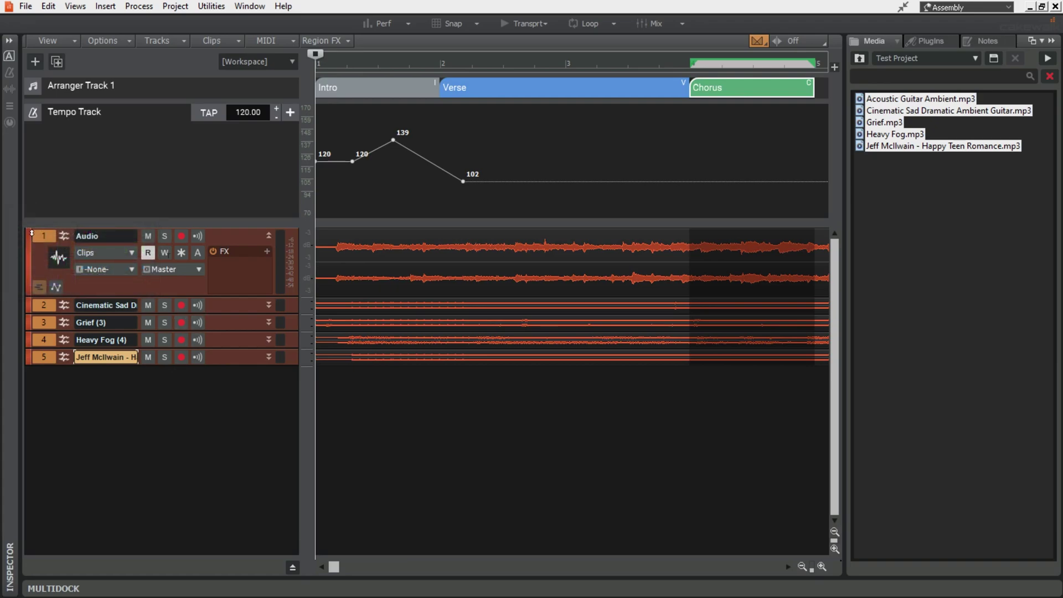
right_click(38, 238)
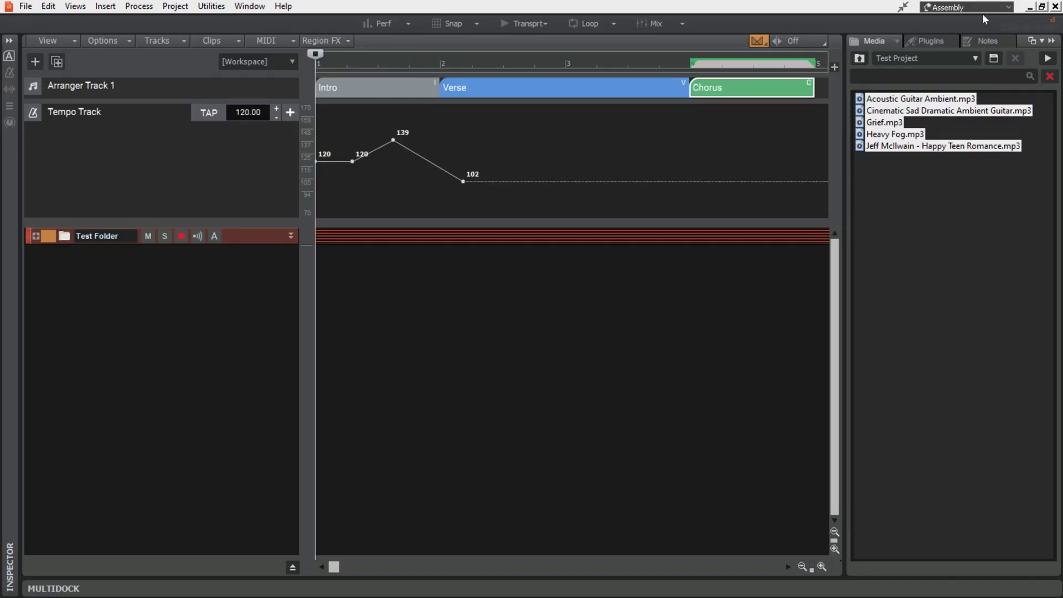
Switch to the Edit workspace, move the now time to 4:03:480, and show snap settings.
click(981, 8)
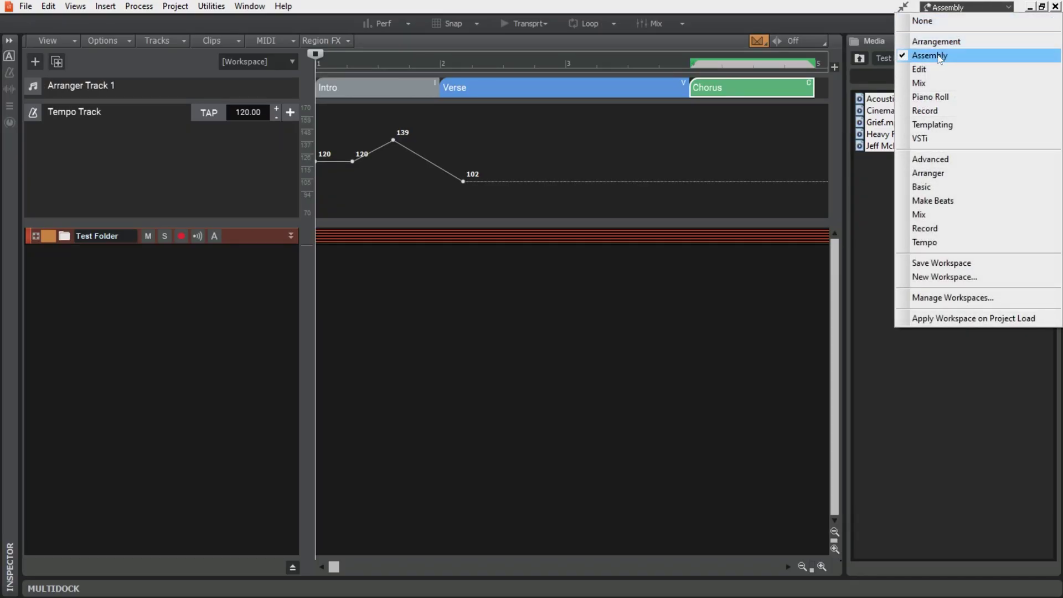
click(920, 69)
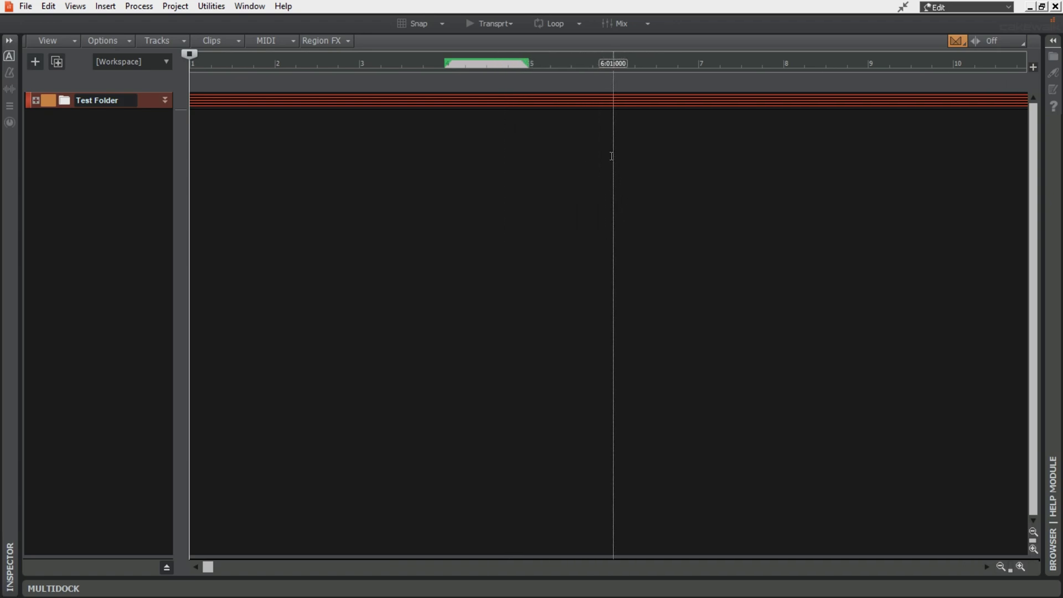
drag(612, 65, 497, 74)
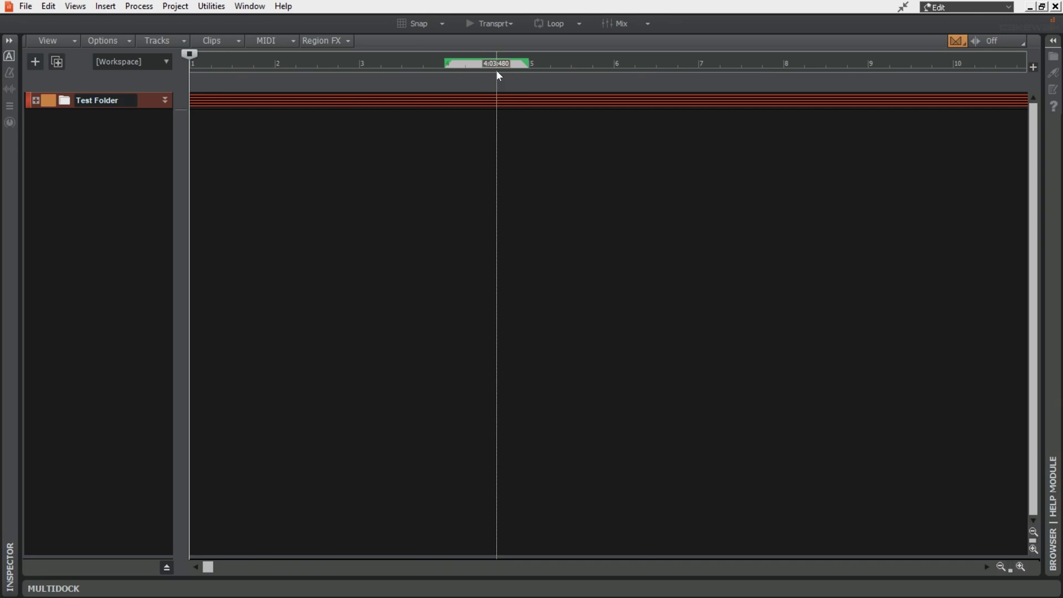
click(442, 23)
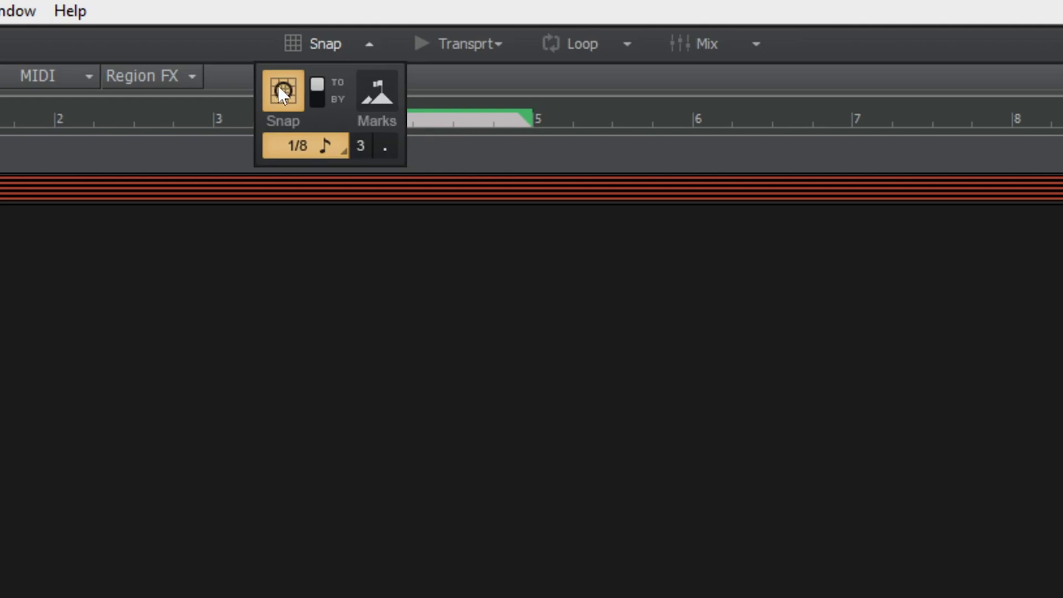
mouse_move(624, 43)
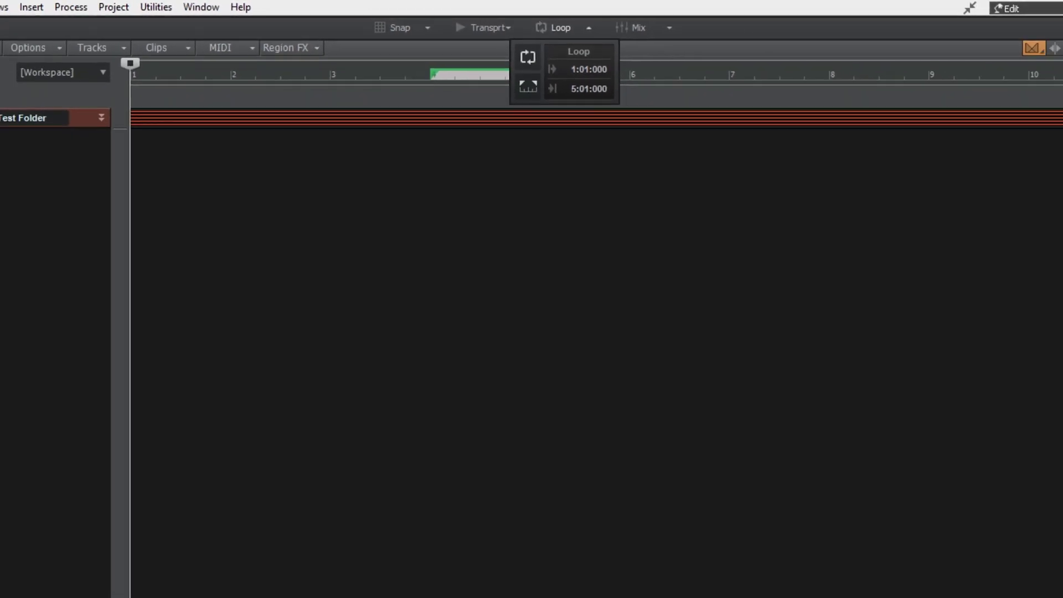
Expand Test Folder and show only track 1 enlarged with its audio clip selected.
click(0, 116)
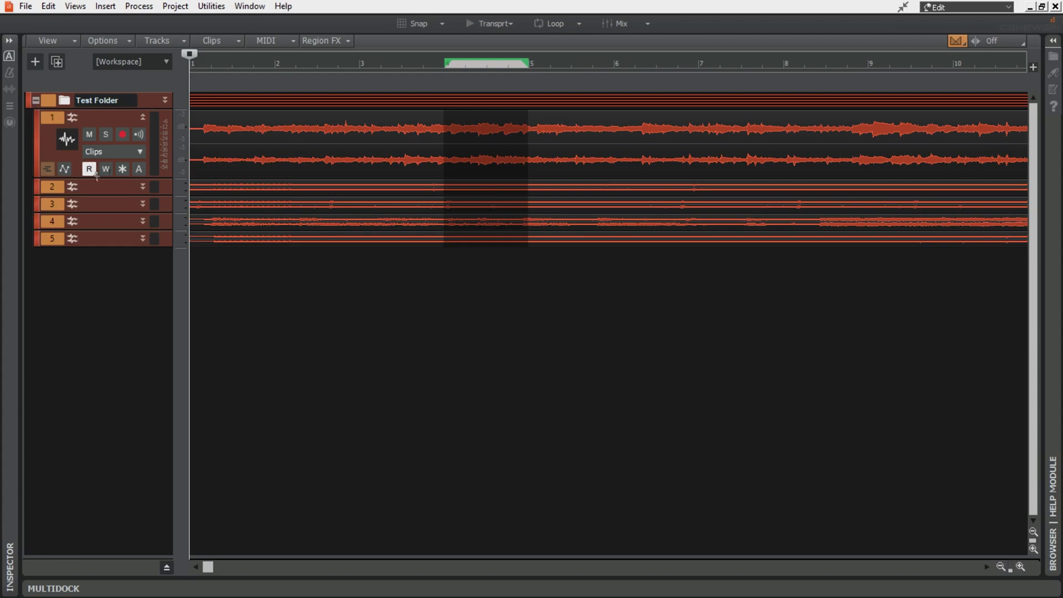
click(49, 122)
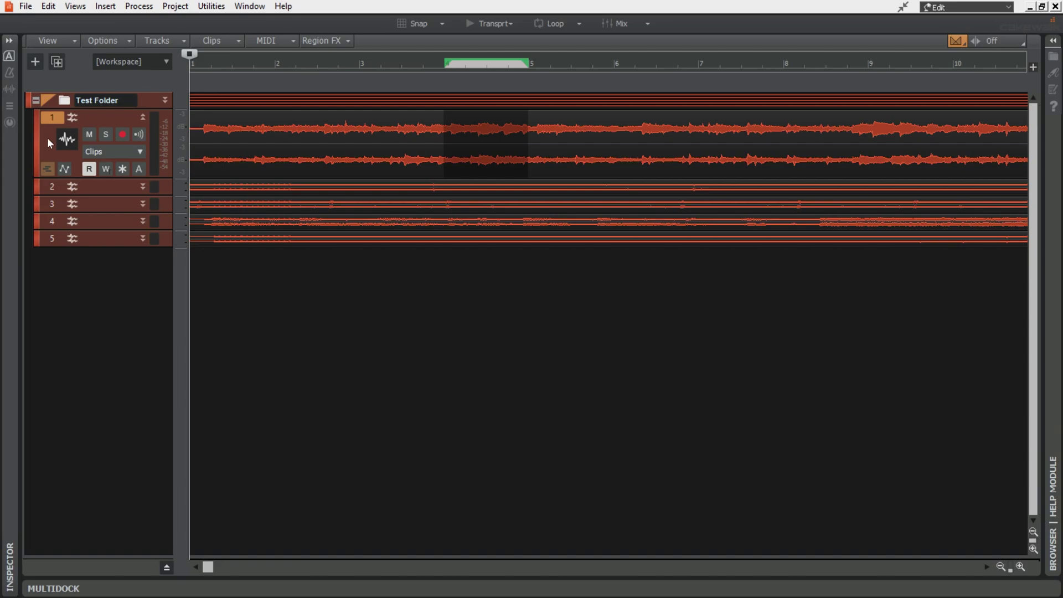
key(shift+h)
click(376, 268)
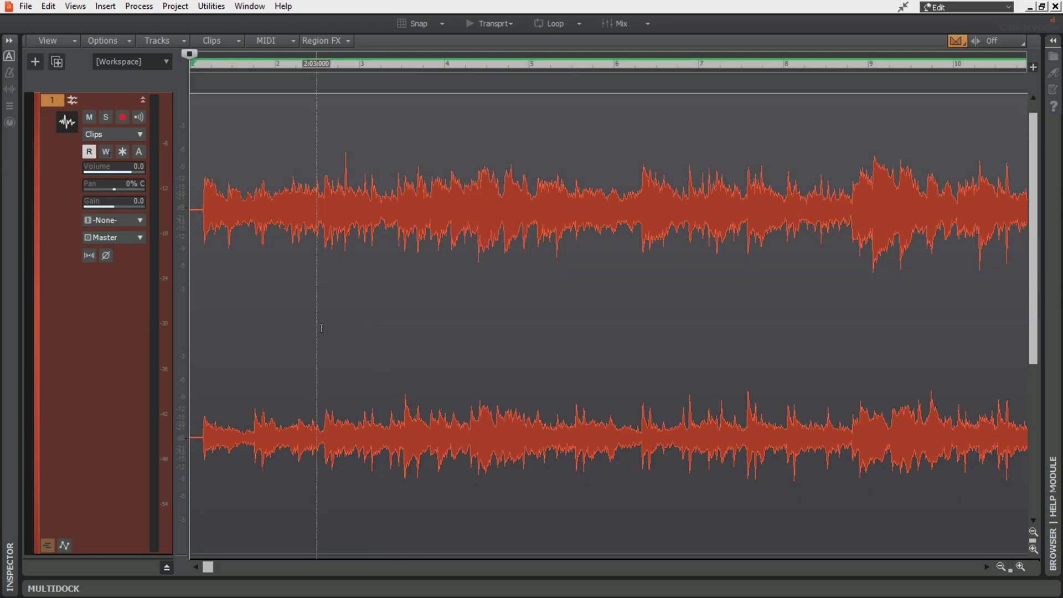
Cut four short stretches out of track 1's audio clip, leaving silent gaps.
drag(316, 329, 390, 329)
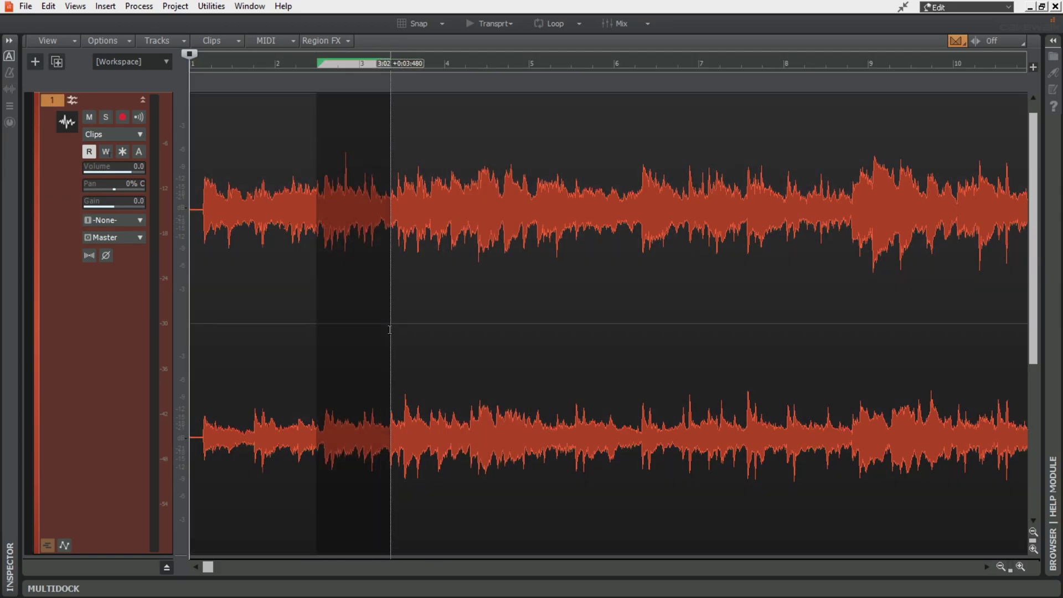
key(Delete)
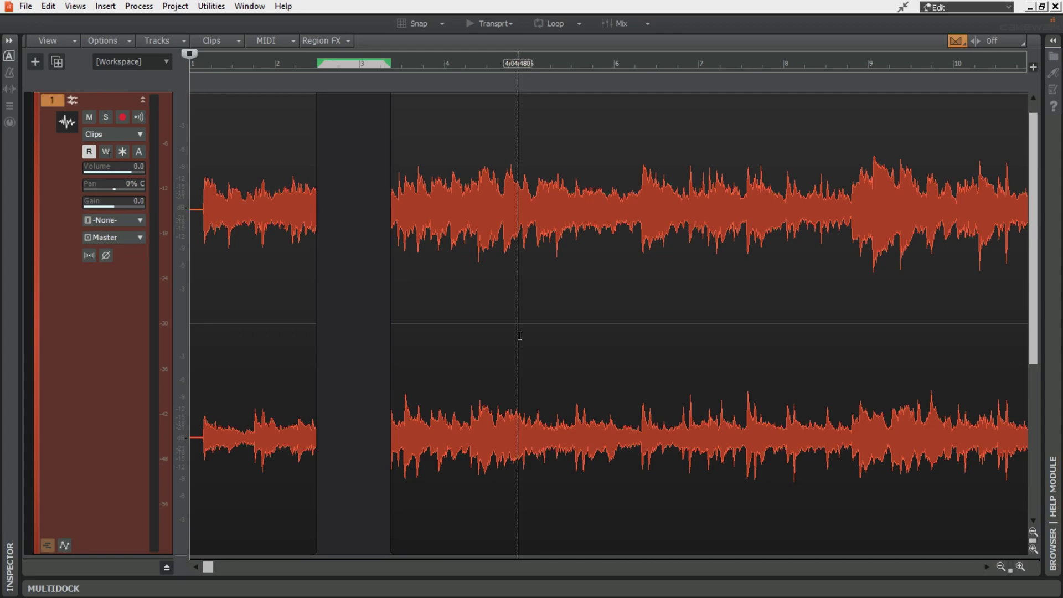
drag(518, 335, 576, 337)
key(Delete)
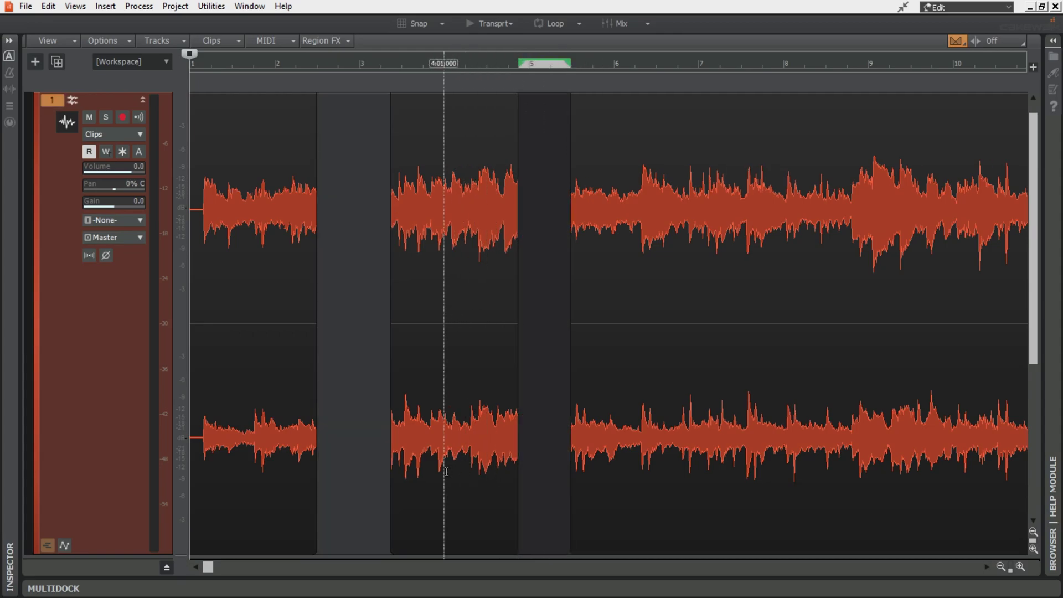
drag(443, 471, 486, 471)
key(Delete)
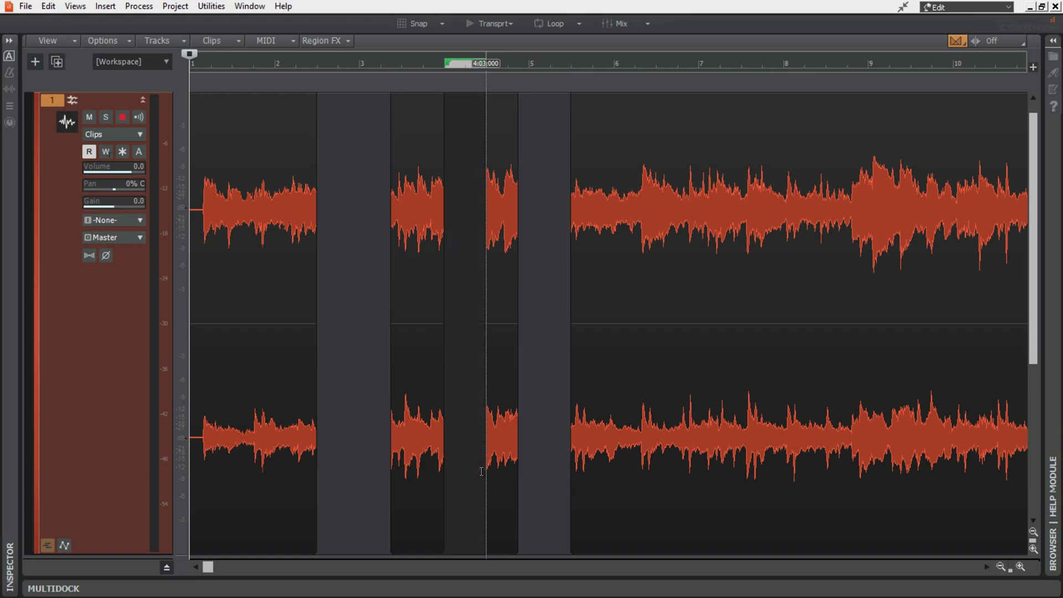
drag(634, 466, 676, 465)
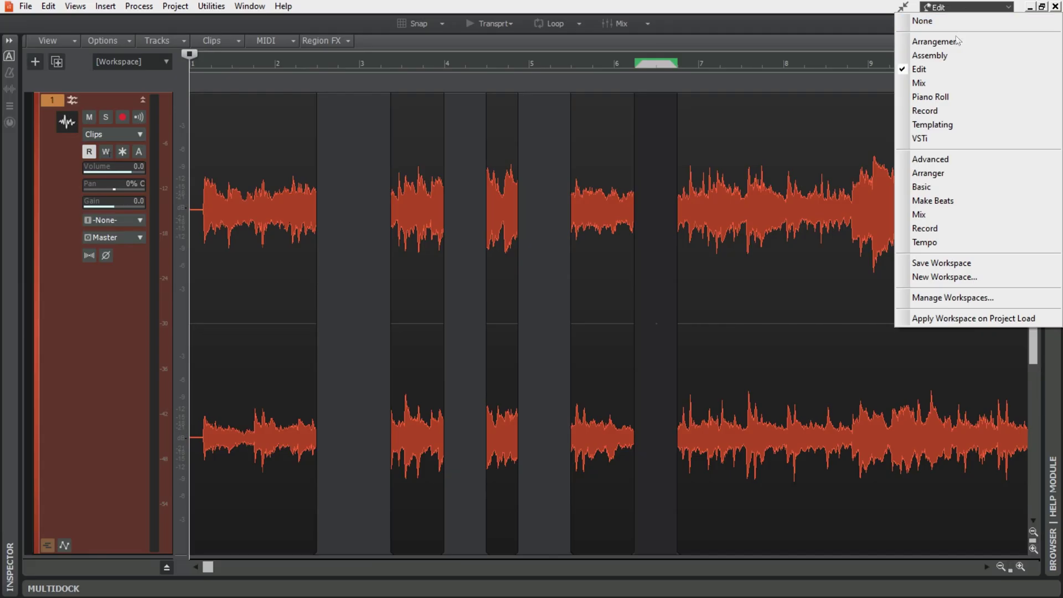
In the Record workspace, describe the Guitar Amp track as 'M160 on Cab Off Axis', then return to Edit.
click(924, 111)
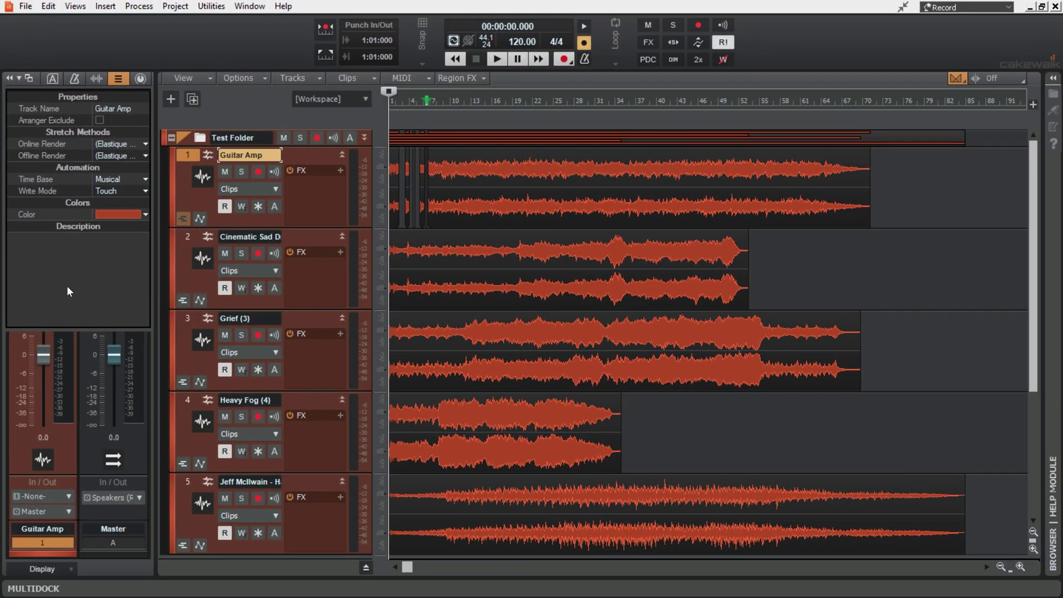
click(144, 456)
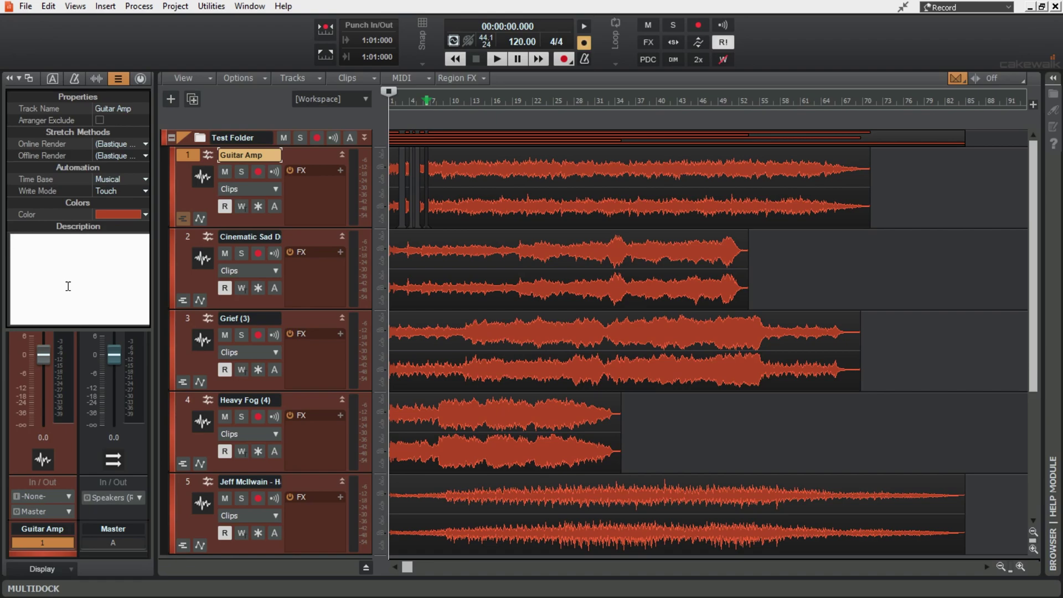
text(M160 on Cab Off Axis)
key(Return)
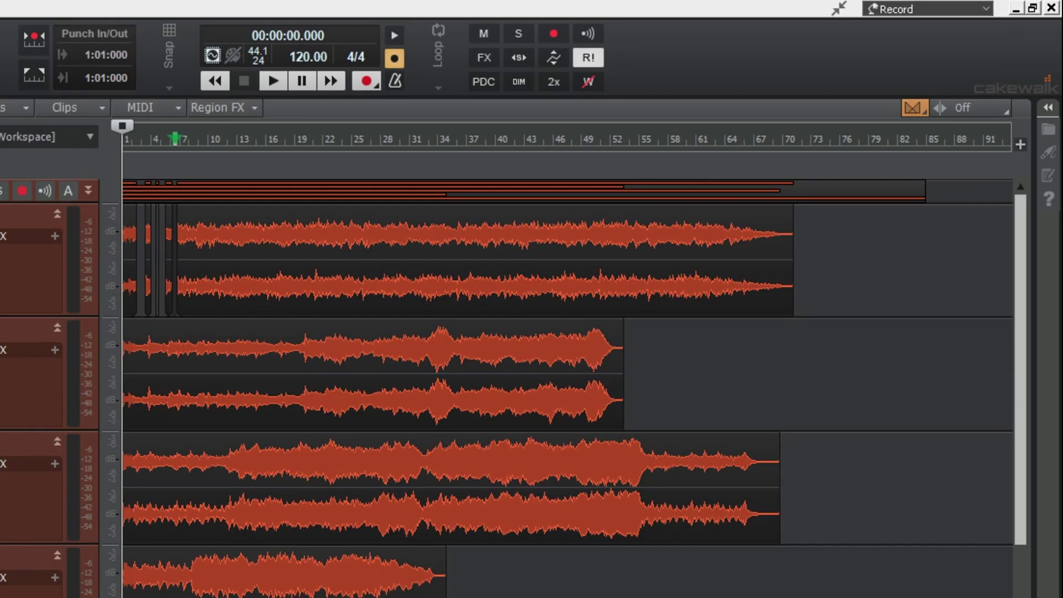
click(941, 8)
click(882, 106)
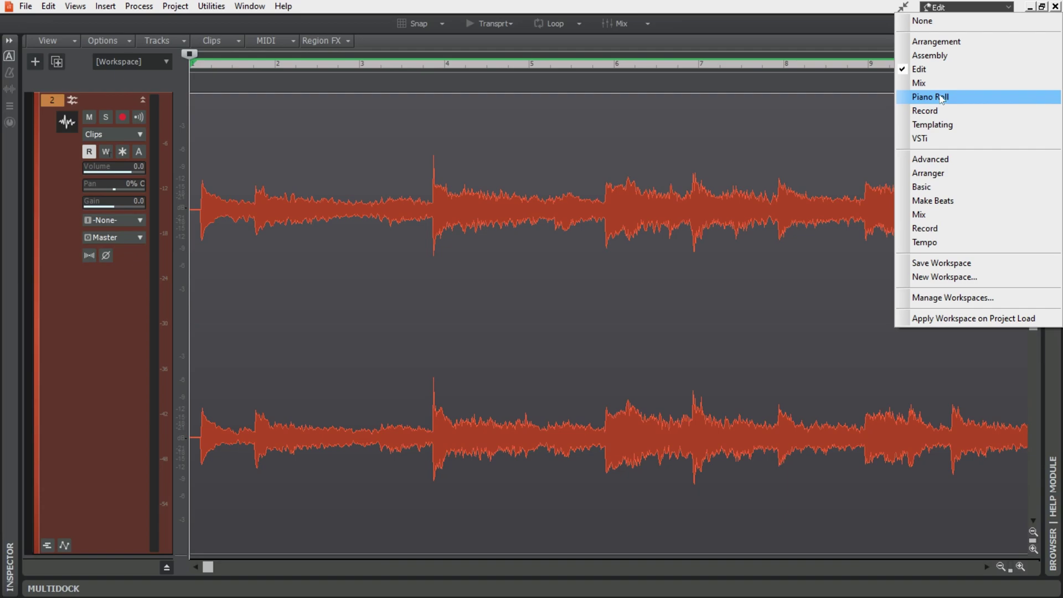
In Templating, drag the Bass Jazz Club and Bass Rock Rhythm templates from the Bass folder onto the tracks.
click(948, 126)
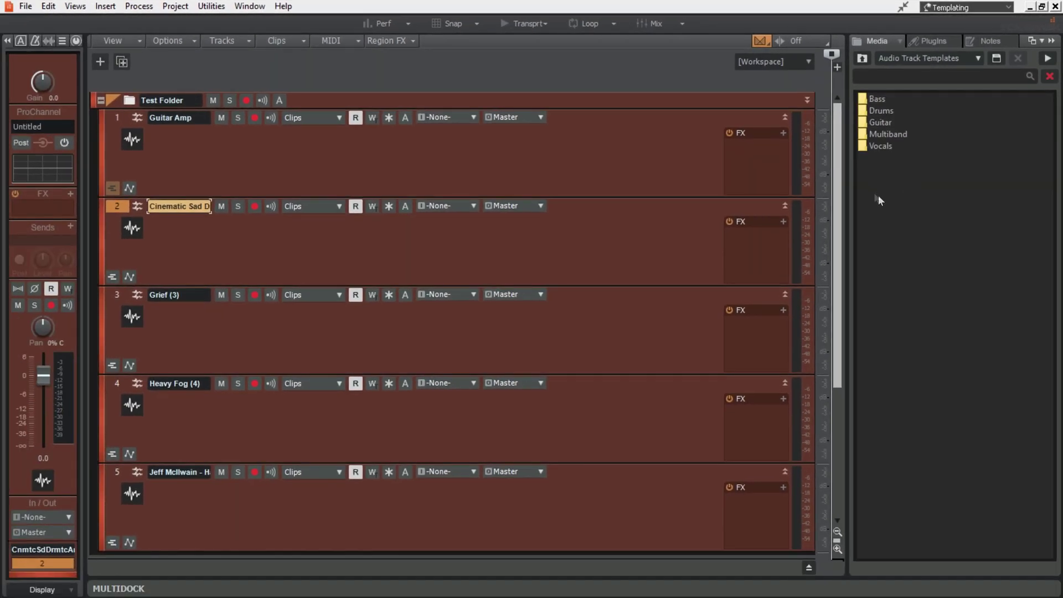
double_click(879, 99)
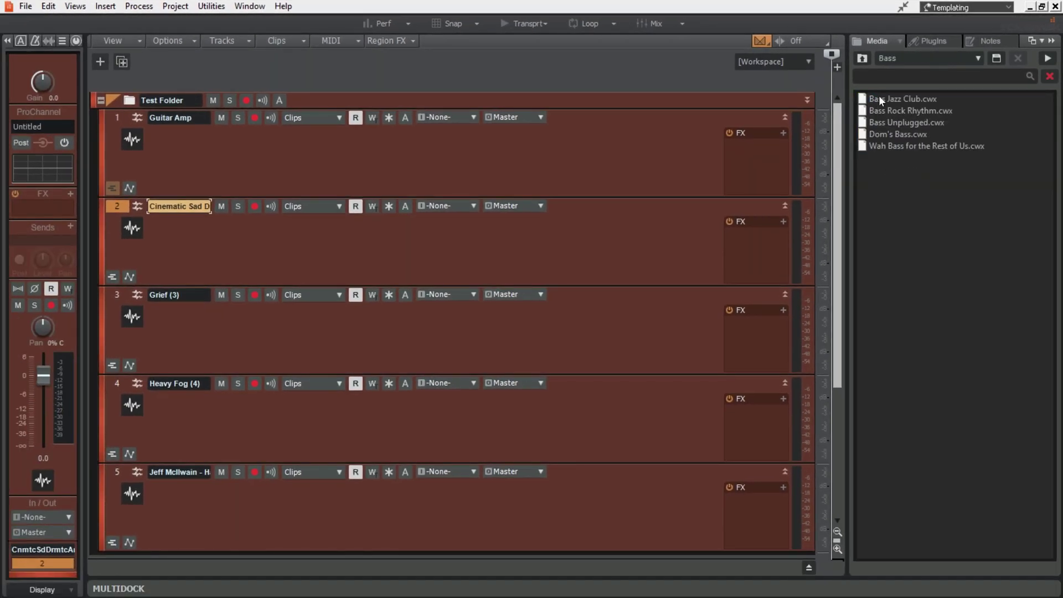
drag(911, 100, 762, 167)
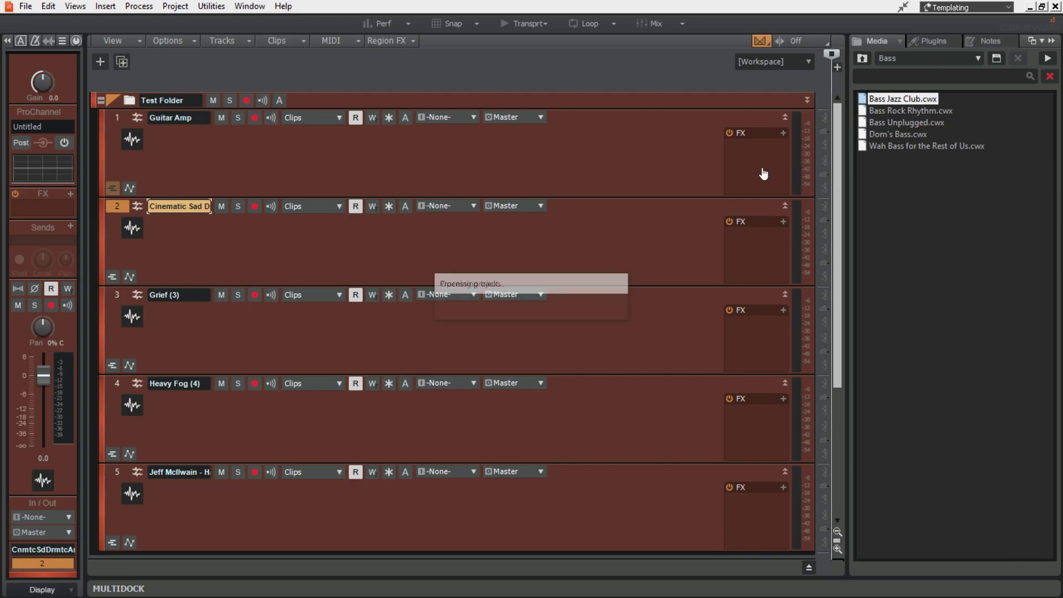
click(892, 112)
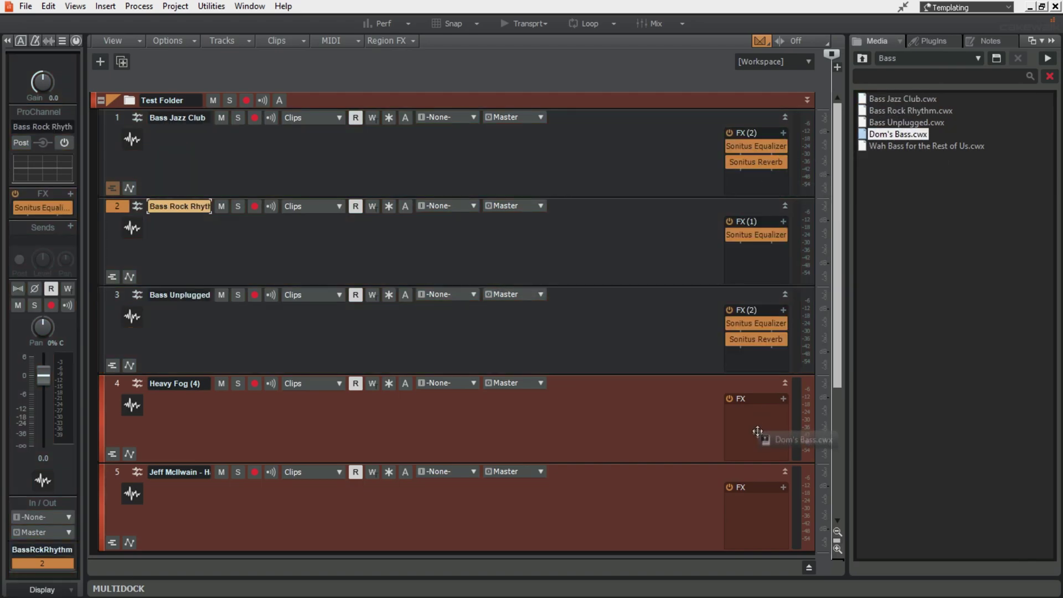
drag(757, 431, 760, 432)
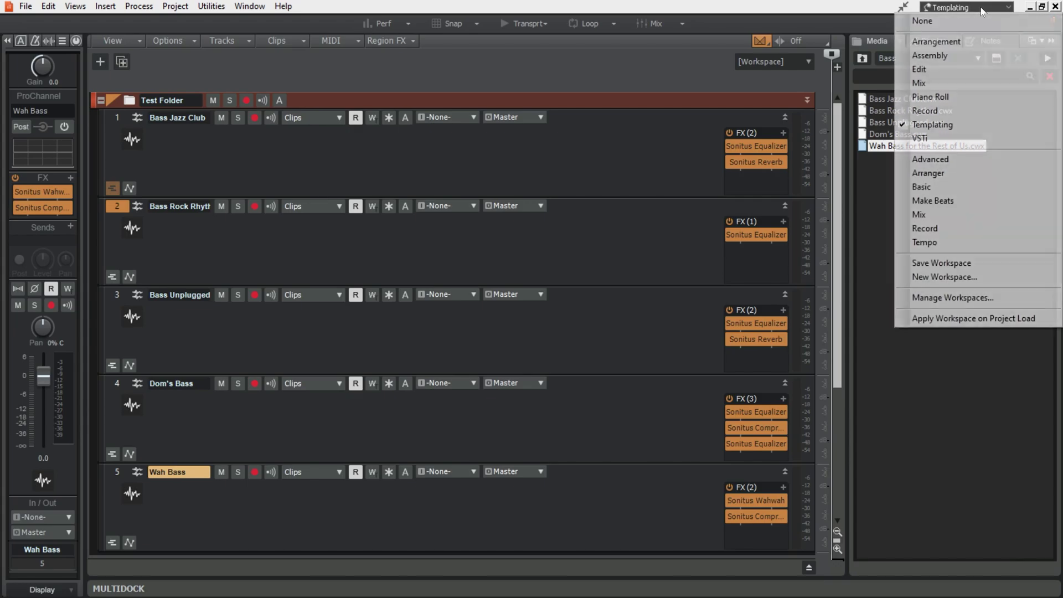
View the five bass tracks as channel strips in the Mix workspace, then switch to VSTi.
click(929, 82)
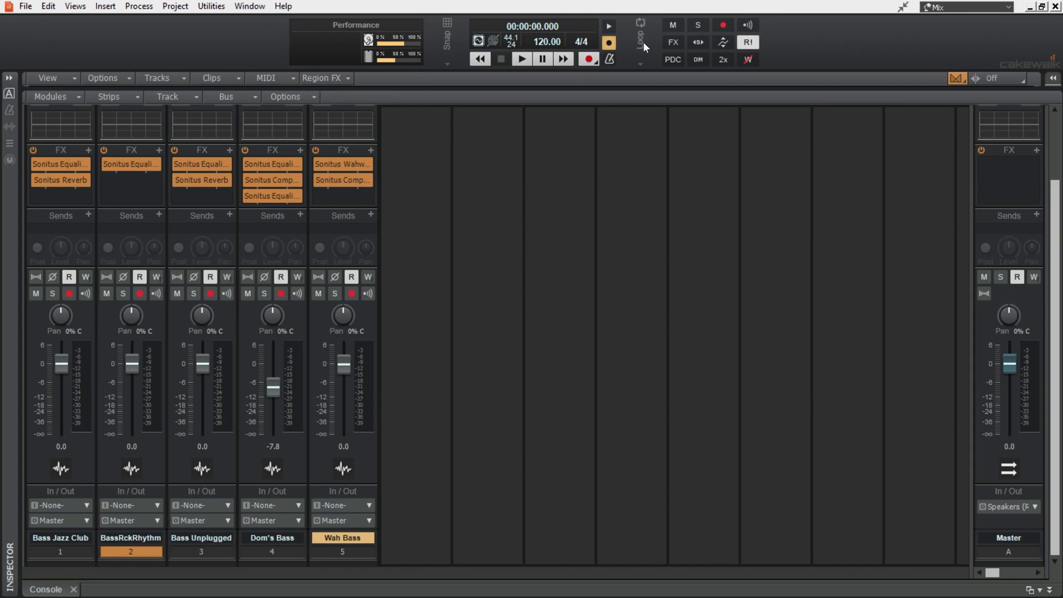
mouse_move(643, 42)
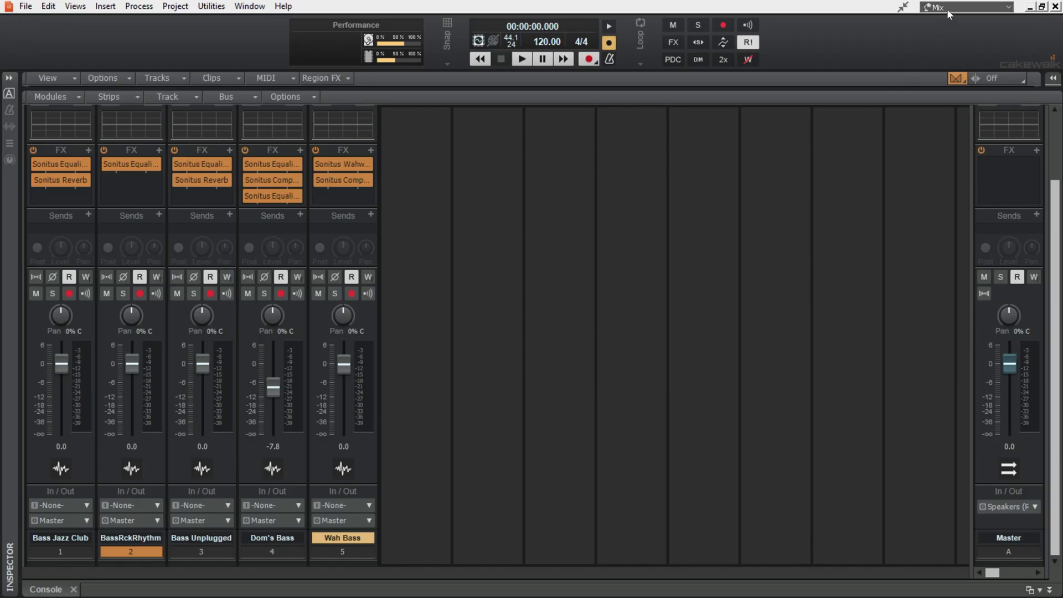
click(948, 8)
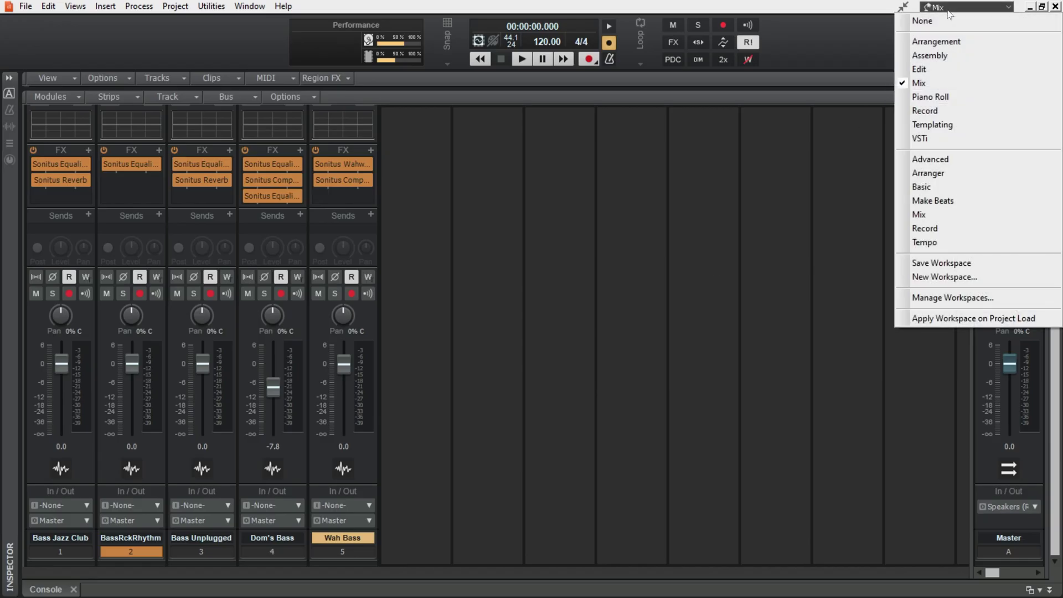
click(930, 139)
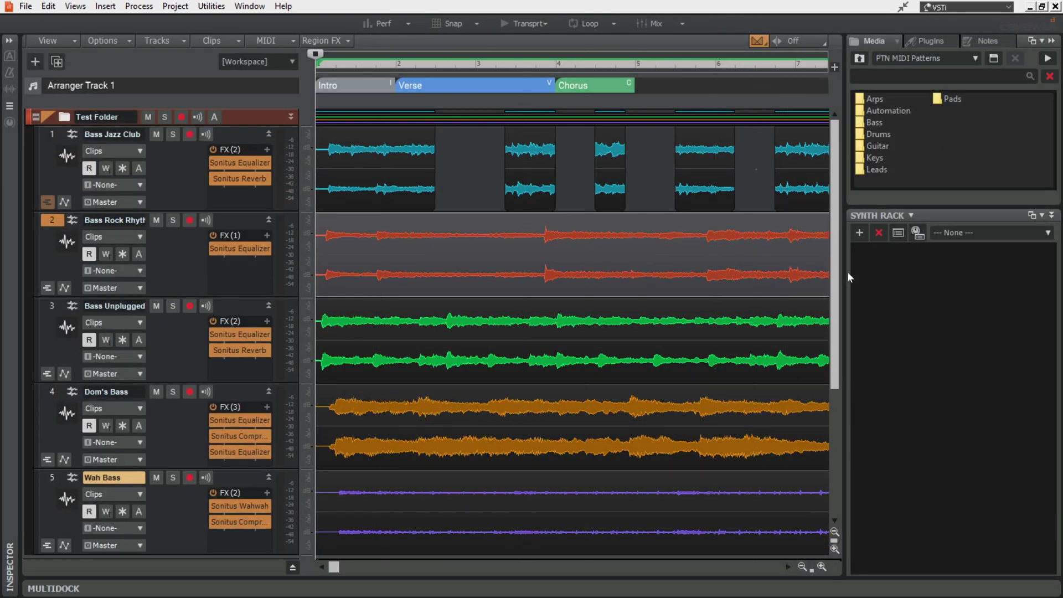
Scroll the VSTi workspace track view down and open the Synth Rack's + insert menu.
drag(875, 181, 945, 304)
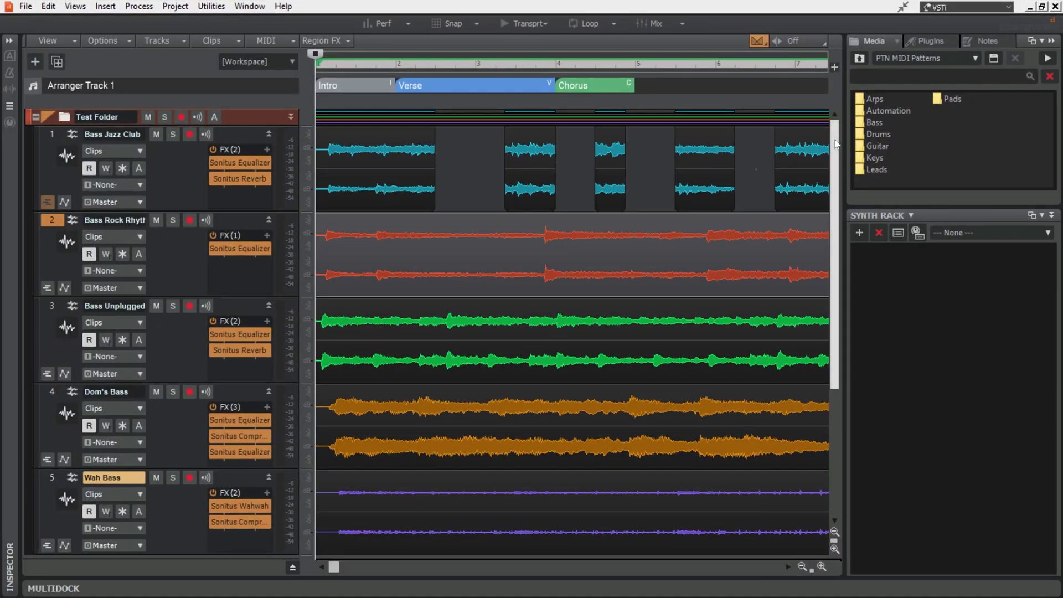
drag(836, 144, 836, 271)
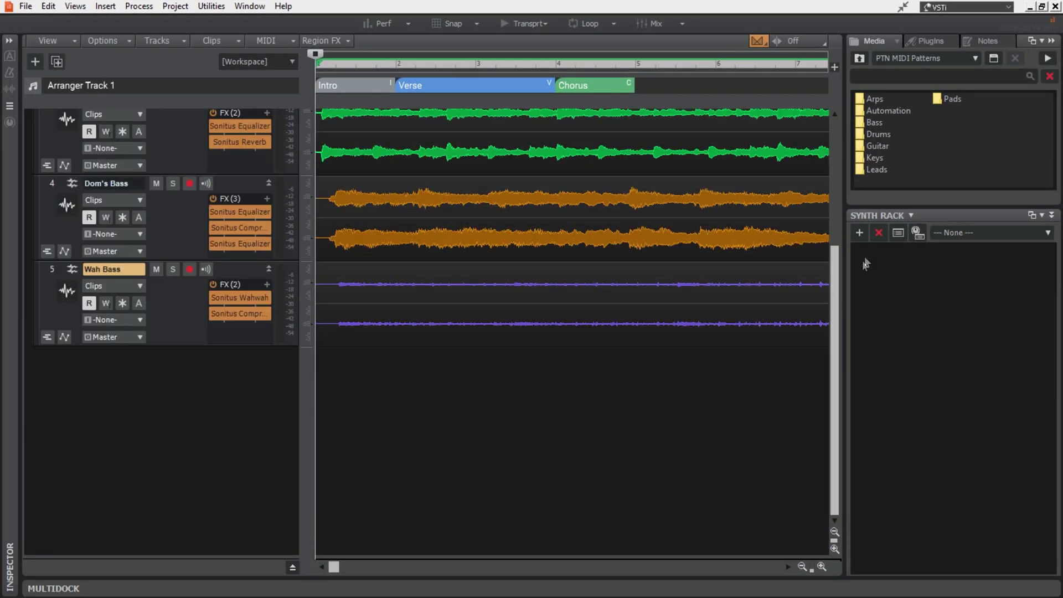
click(860, 232)
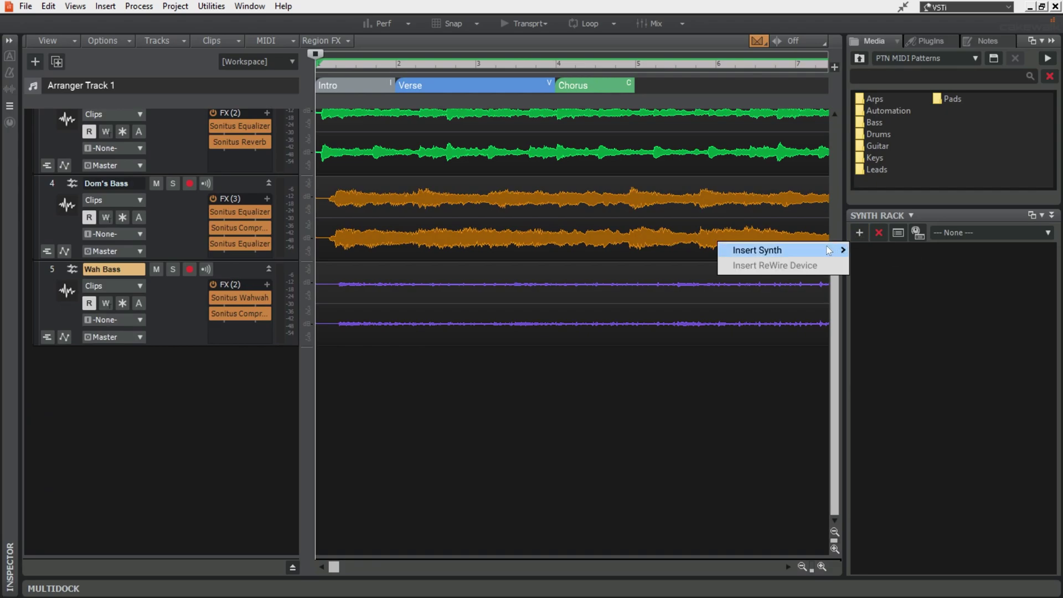
Insert three Cakewalk TTS-1 synths into the Synth Rack.
mouse_move(828, 249)
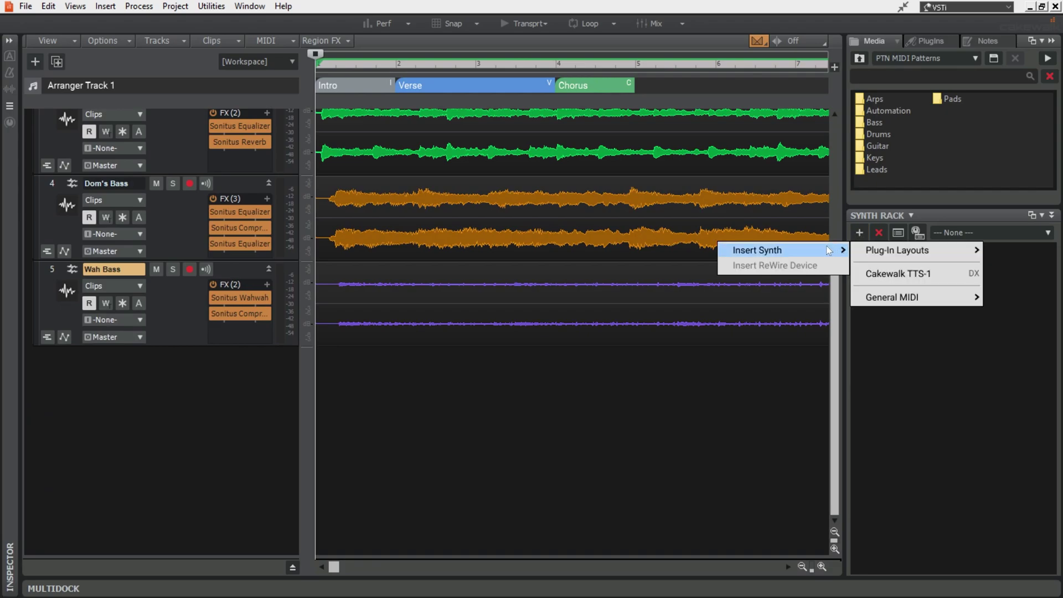
click(909, 277)
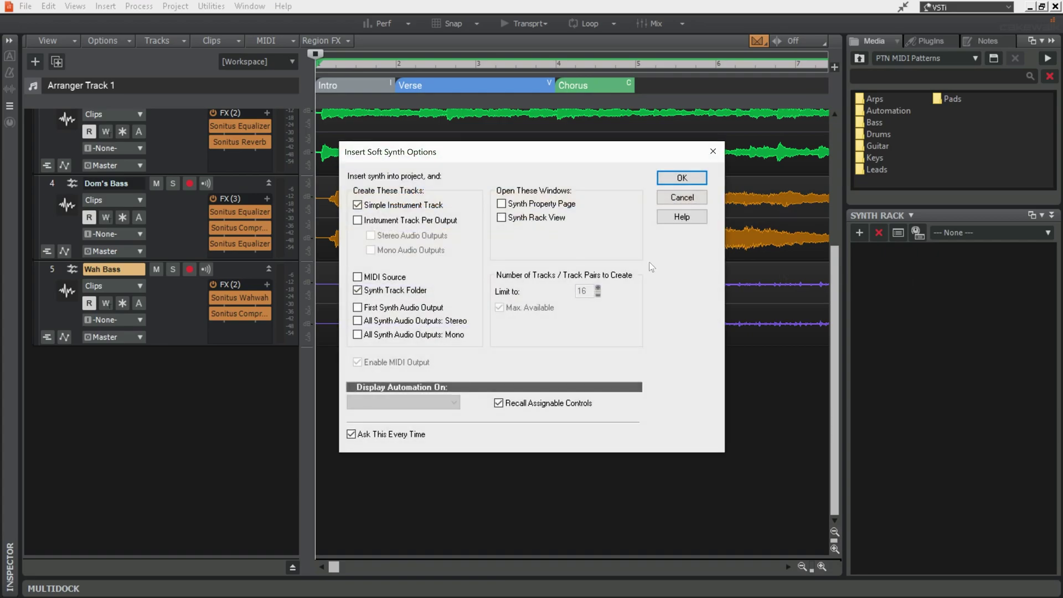
key(Return)
click(859, 233)
mouse_move(755, 249)
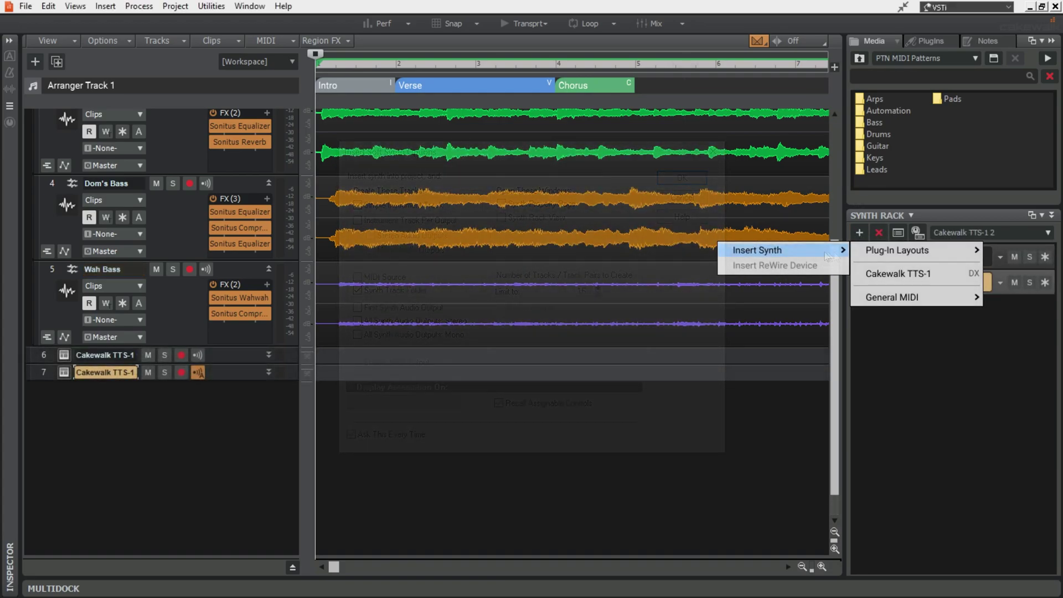
click(908, 275)
key(Return)
Rename the rack synths Bass 1, Keys 2 and Lead 3.
double_click(958, 252)
text(Bass 1)
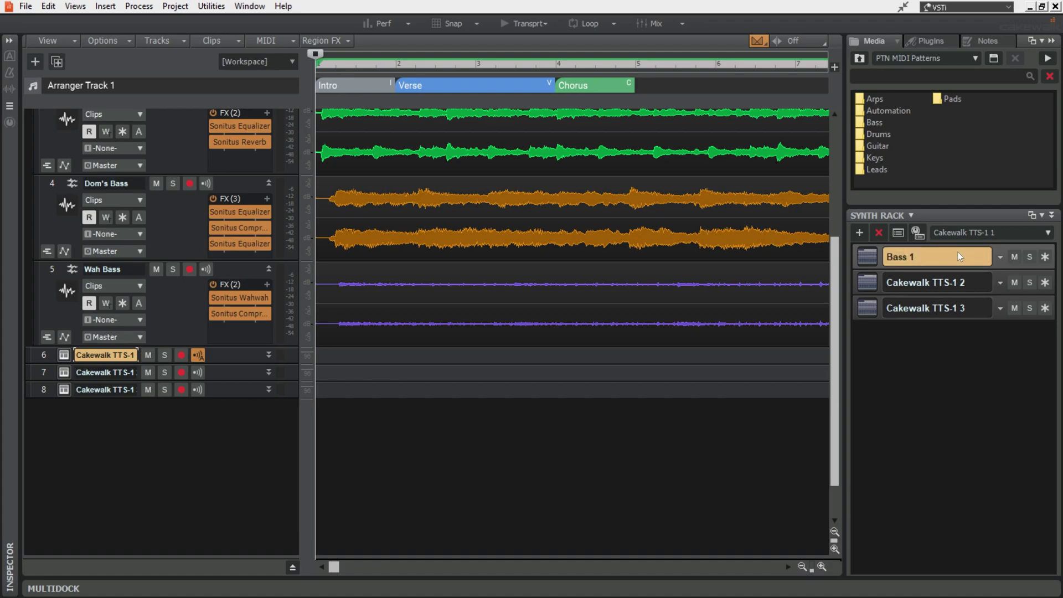
key(Tab)
text(Keys 2)
key(Return)
double_click(923, 308)
text(Lead 3)
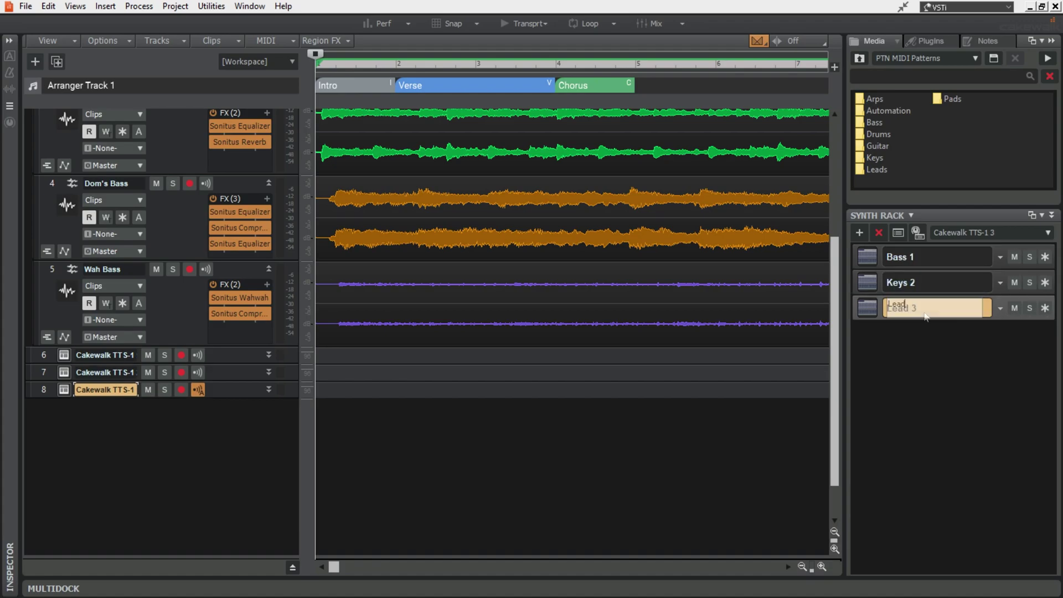
key(Return)
Name the three synth tracks Bass, Keys and Lead.
double_click(99, 355)
text(Bass)
key(Tab)
text(Keu)
key(BackSpace)
text(ys)
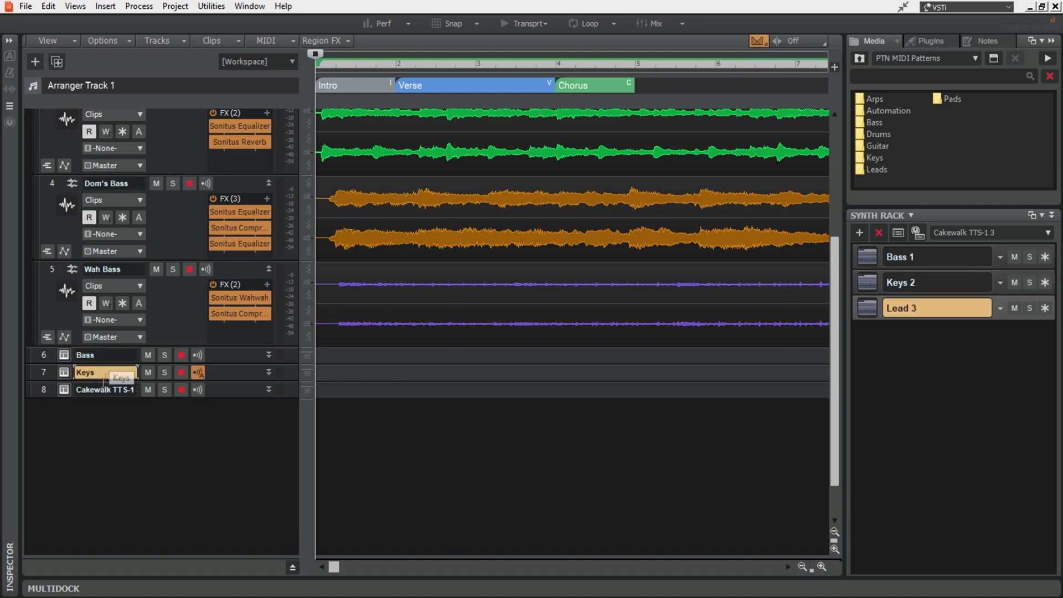
key(Tab)
text(Lead)
key(Return)
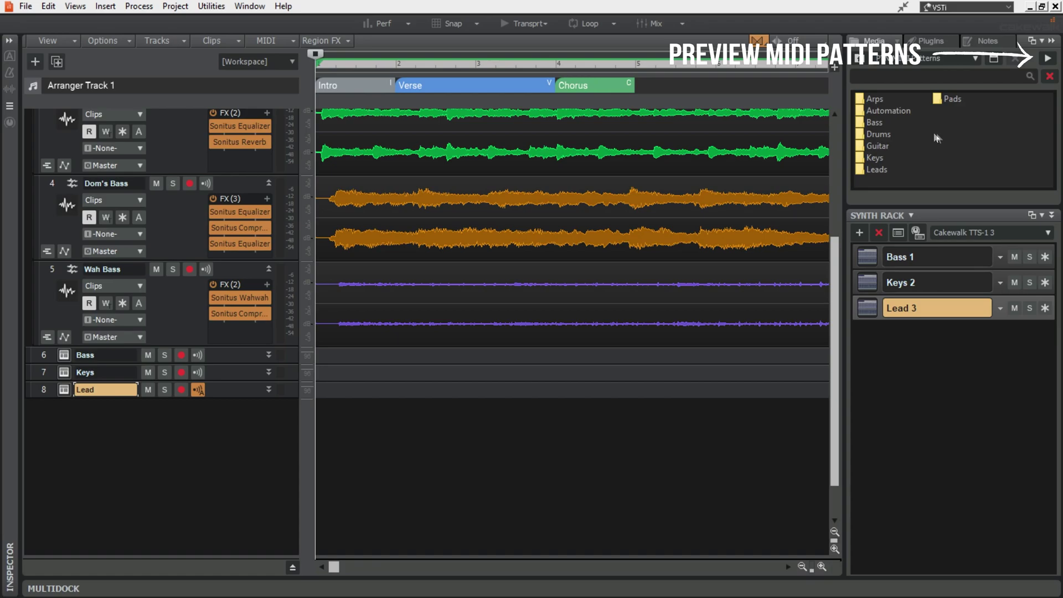
Place Abstract.Bass.01.PTN from the Bass > Abstract pattern folder onto the Bass track.
click(874, 123)
double_click(873, 123)
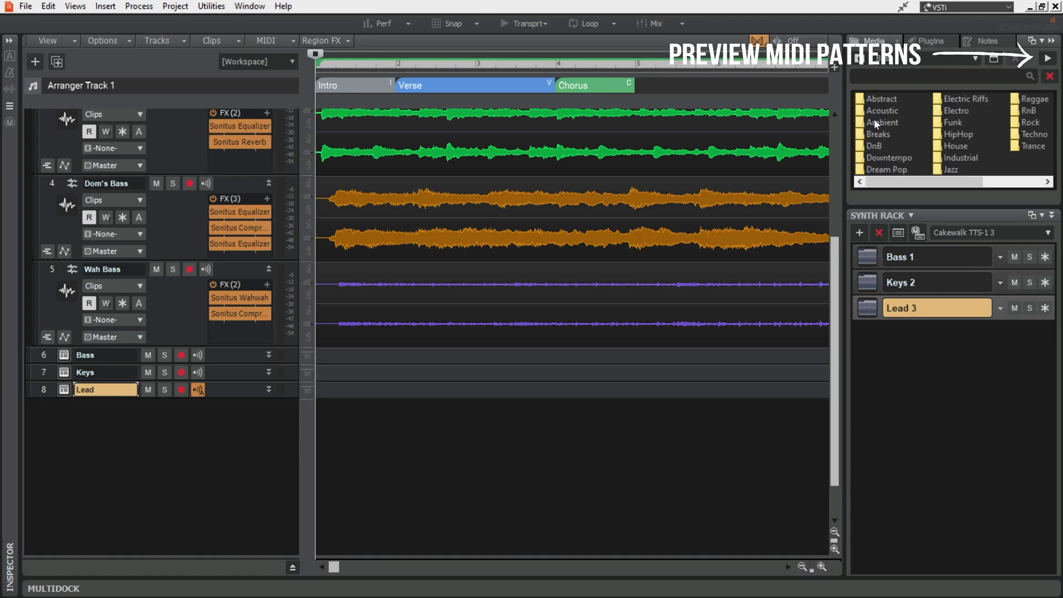
double_click(881, 101)
click(911, 104)
drag(911, 104, 316, 355)
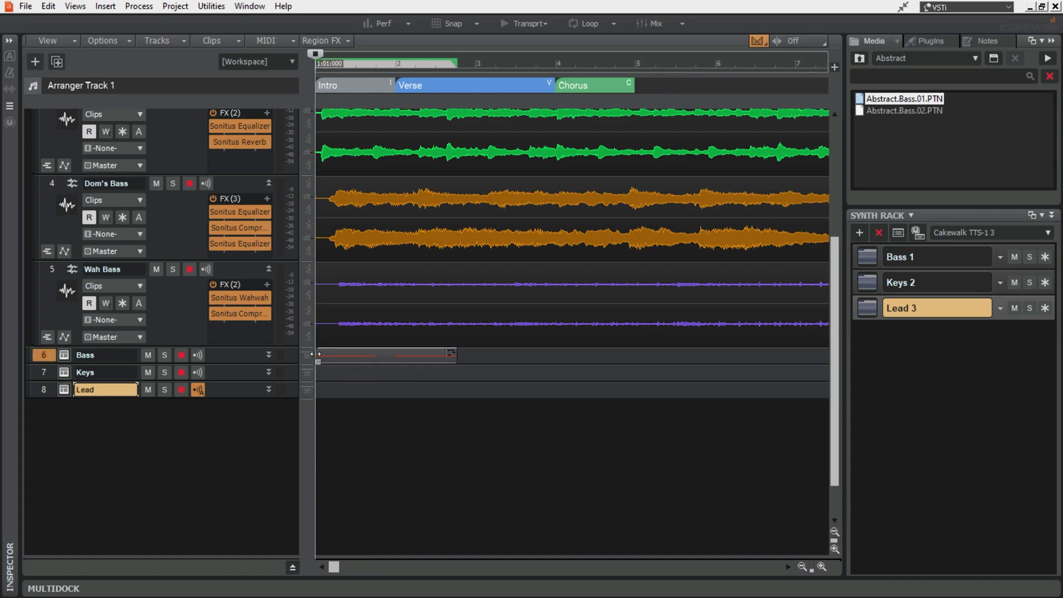
key(Down)
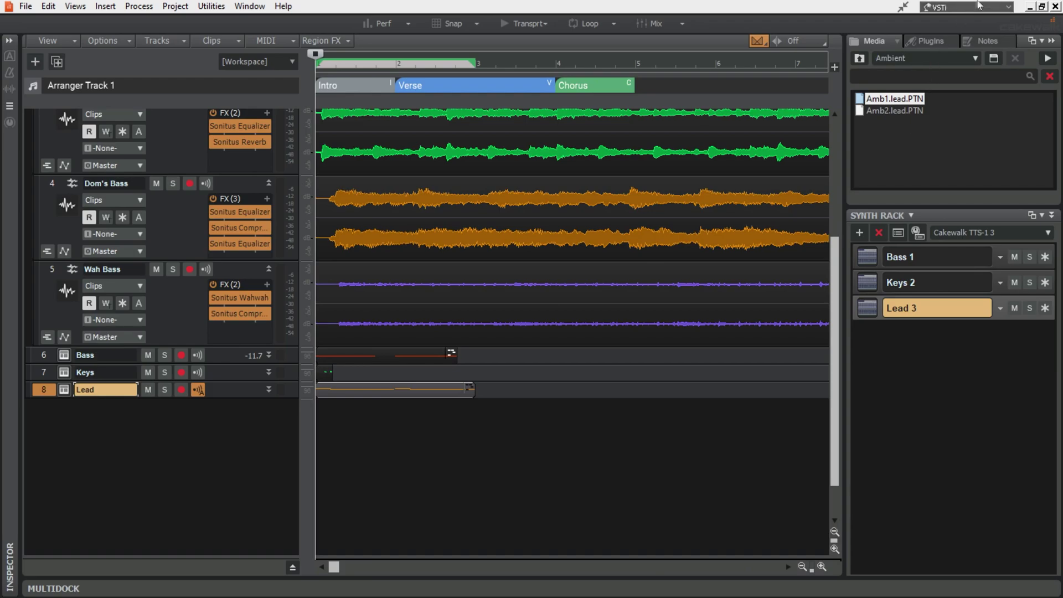
Switch to the Piano Roll workspace and colour the Bass track red, Keys teal and Lead rose.
click(978, 10)
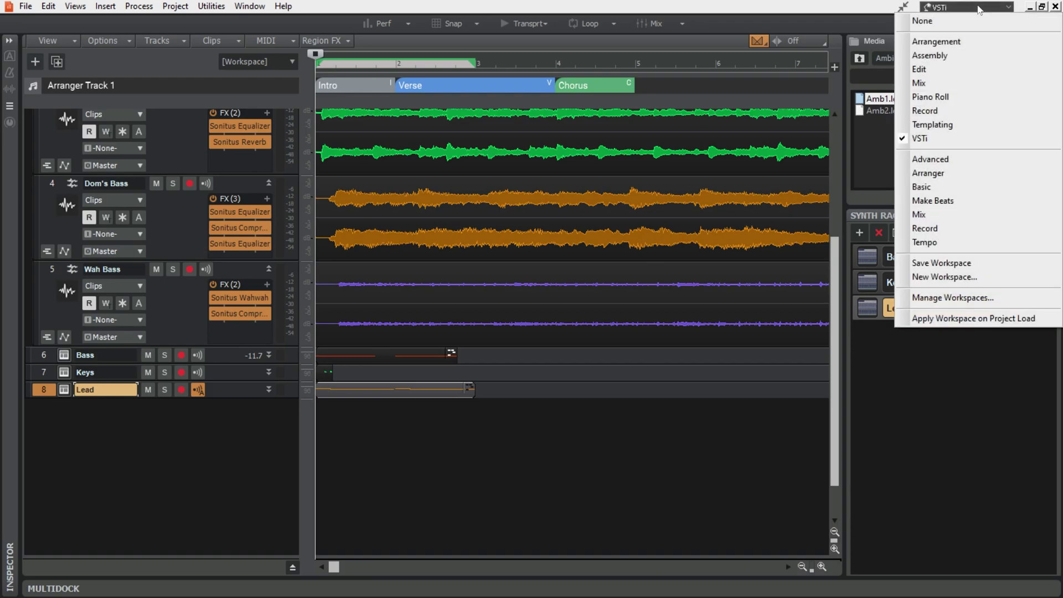
click(930, 96)
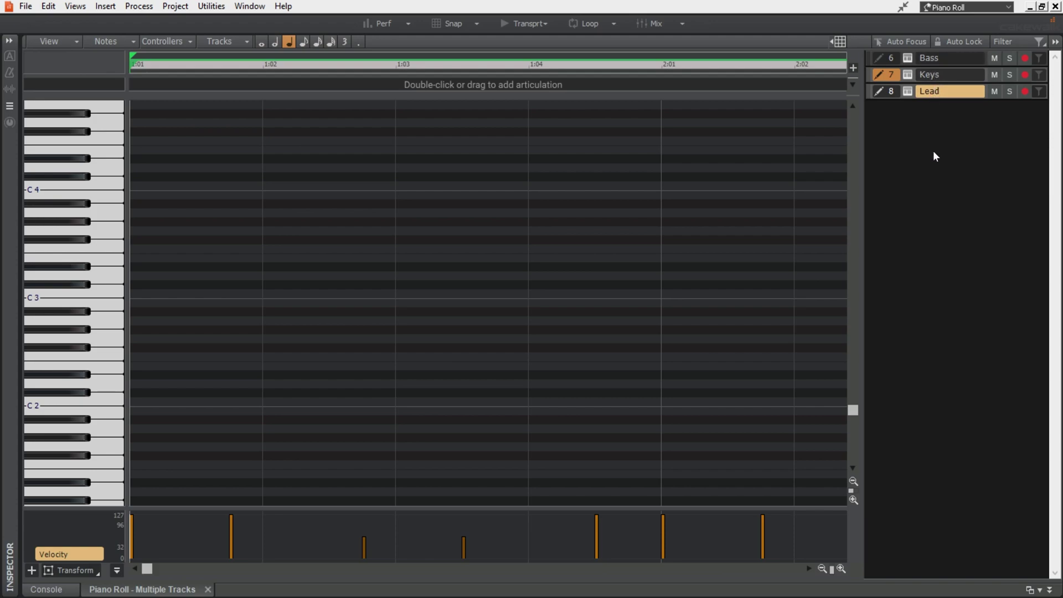
click(874, 59)
click(868, 71)
click(861, 88)
click(868, 89)
click(926, 122)
Show all tracks' notes, lower the upper note group to F#5 and start the first bass note later.
click(892, 91)
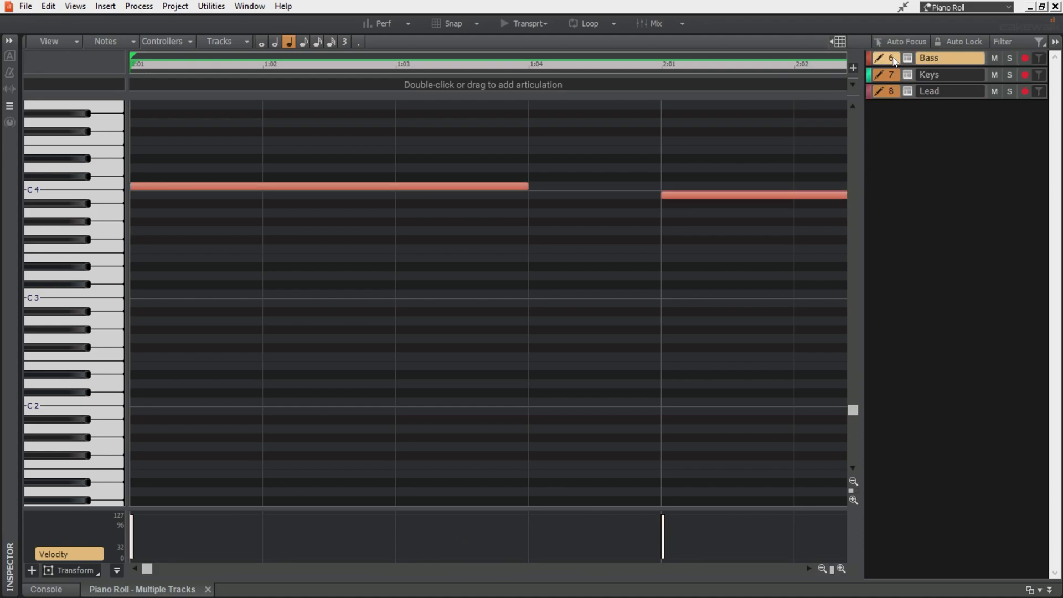
click(891, 58)
drag(852, 414, 853, 291)
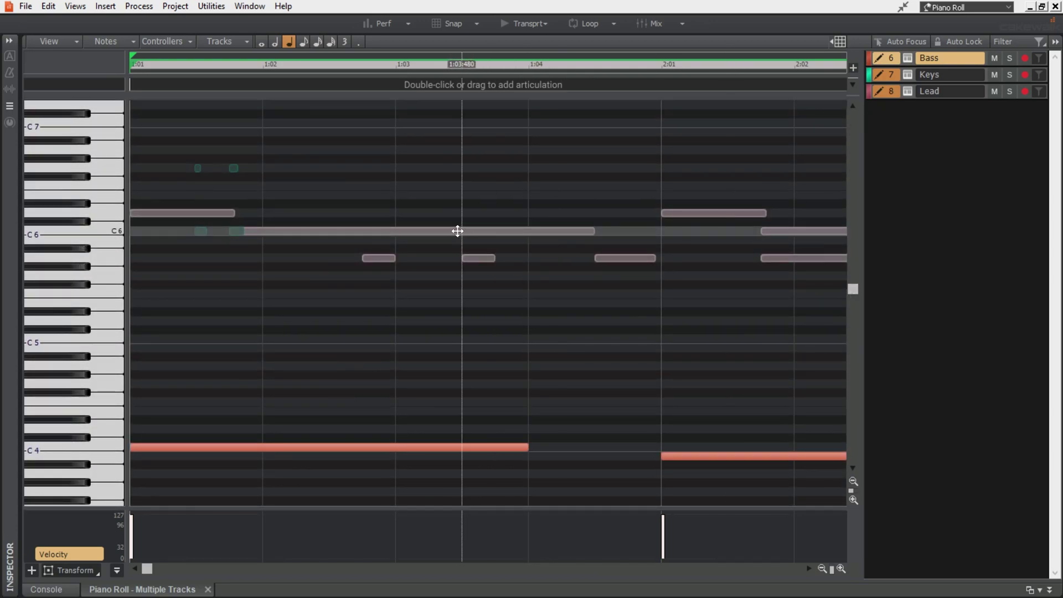
drag(457, 231, 452, 288)
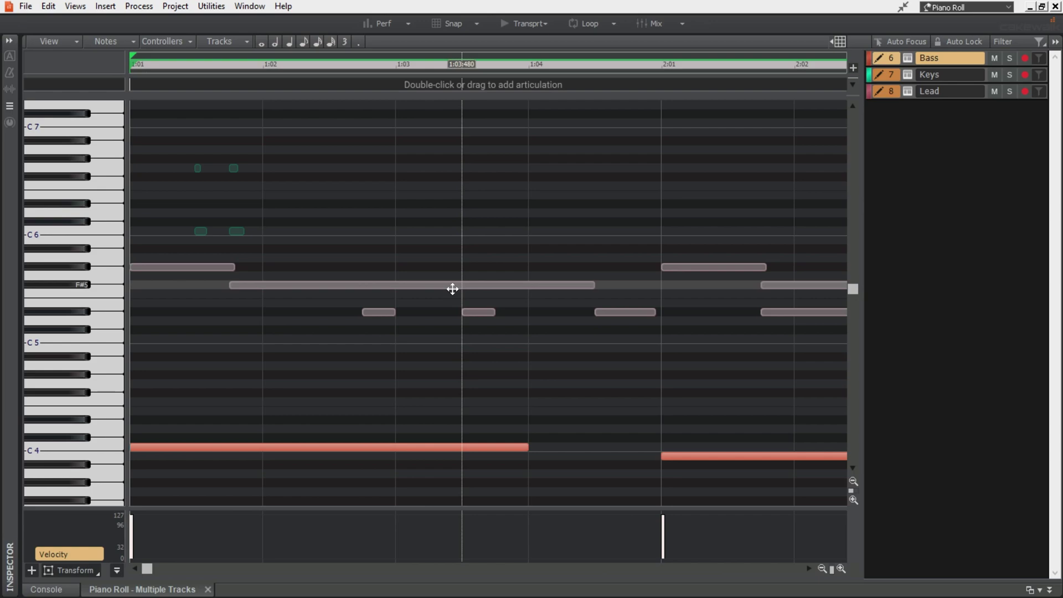
drag(387, 447, 476, 447)
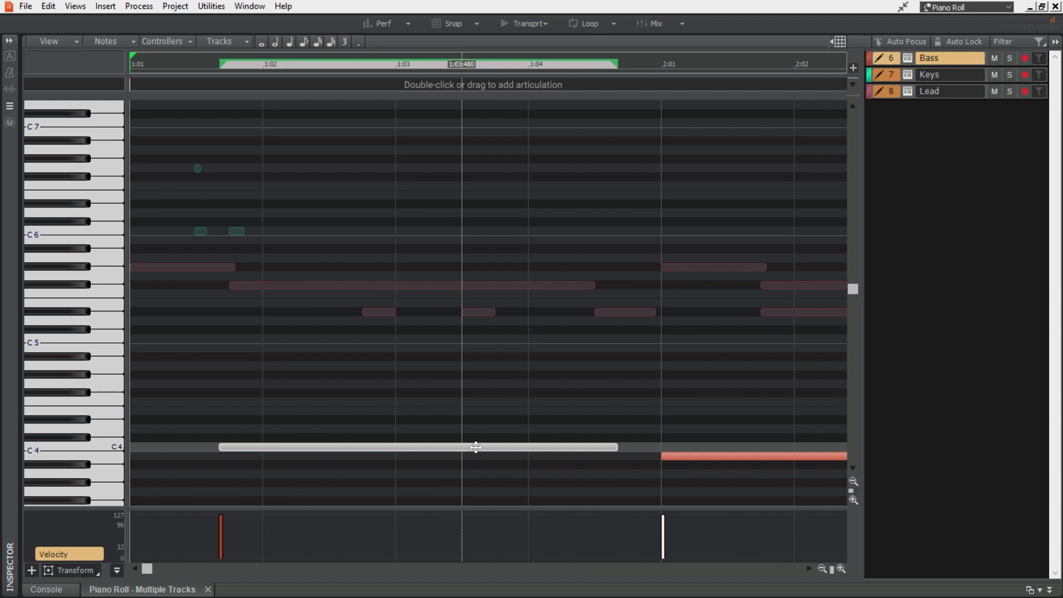
click(971, 8)
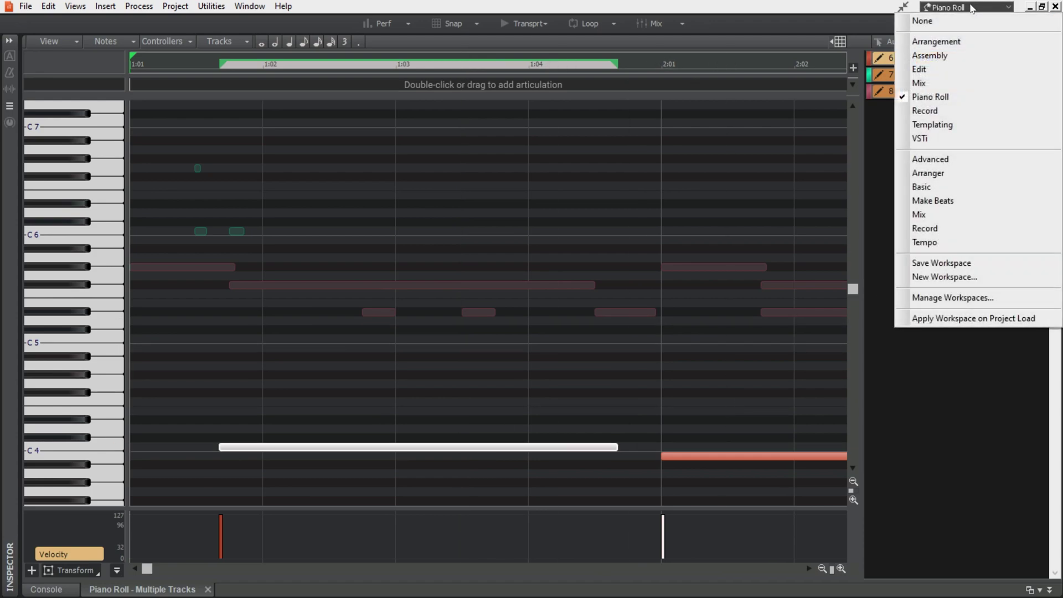
Switch to the VSTi workspace, showing the Synth Rack with Bass 1, Keys 2 and Lead 3.
click(932, 139)
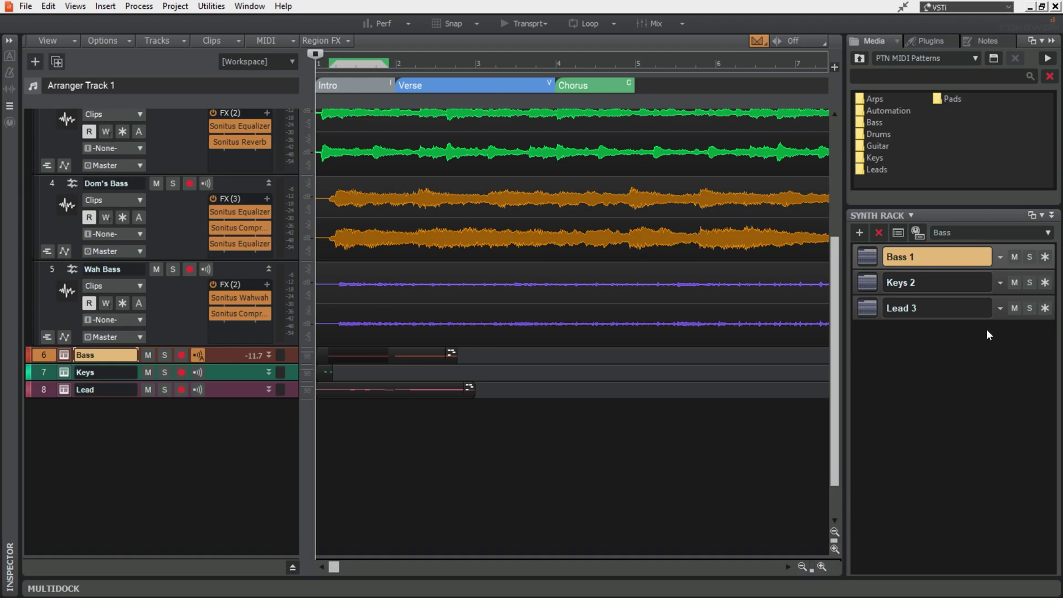
click(106, 6)
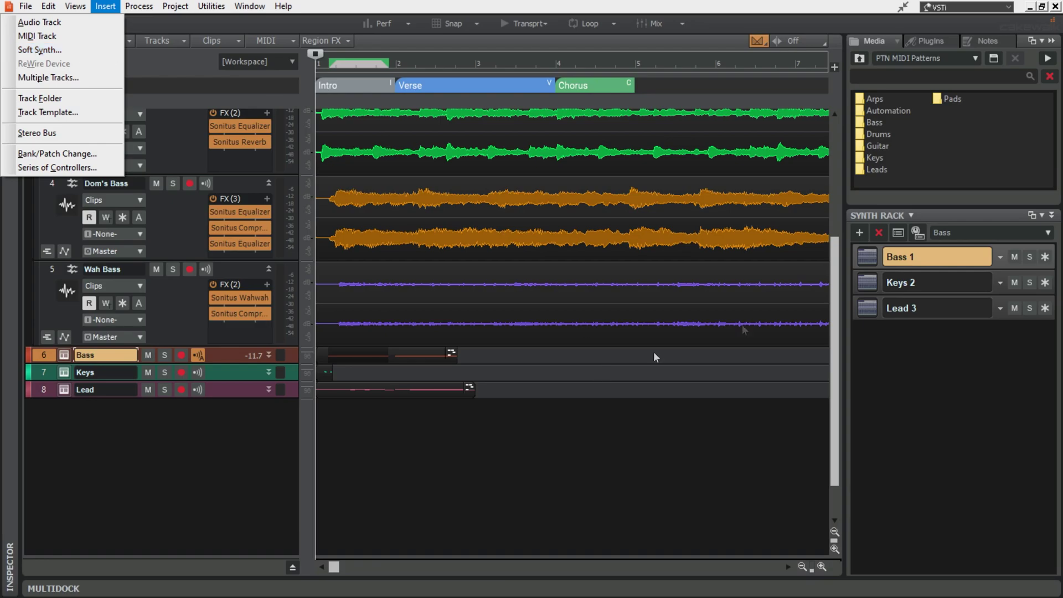
click(959, 7)
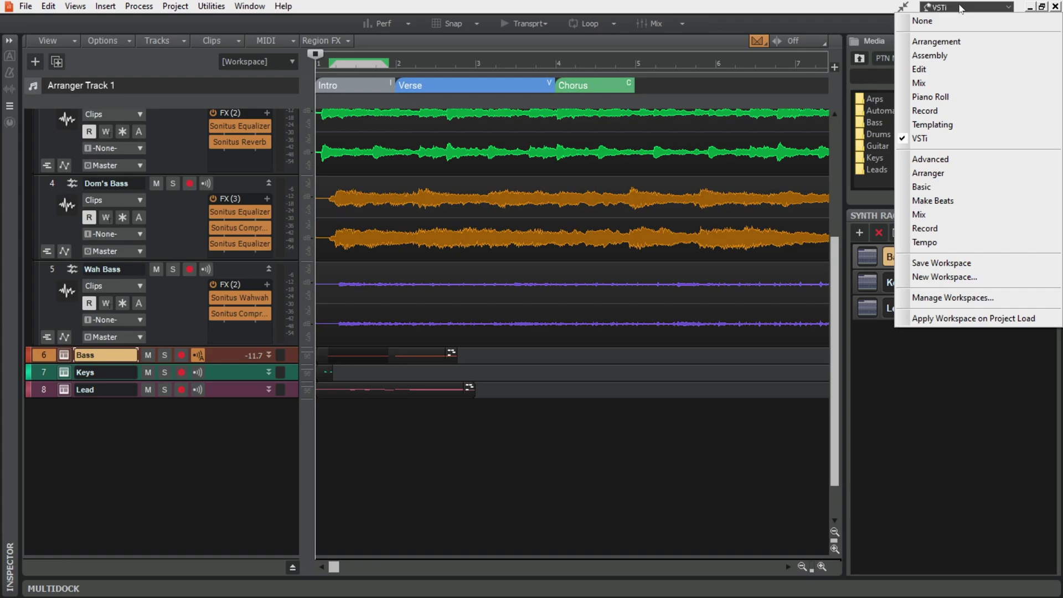
Choose the Arrangement workspace, showing the Sections list and arrangement templates.
click(949, 42)
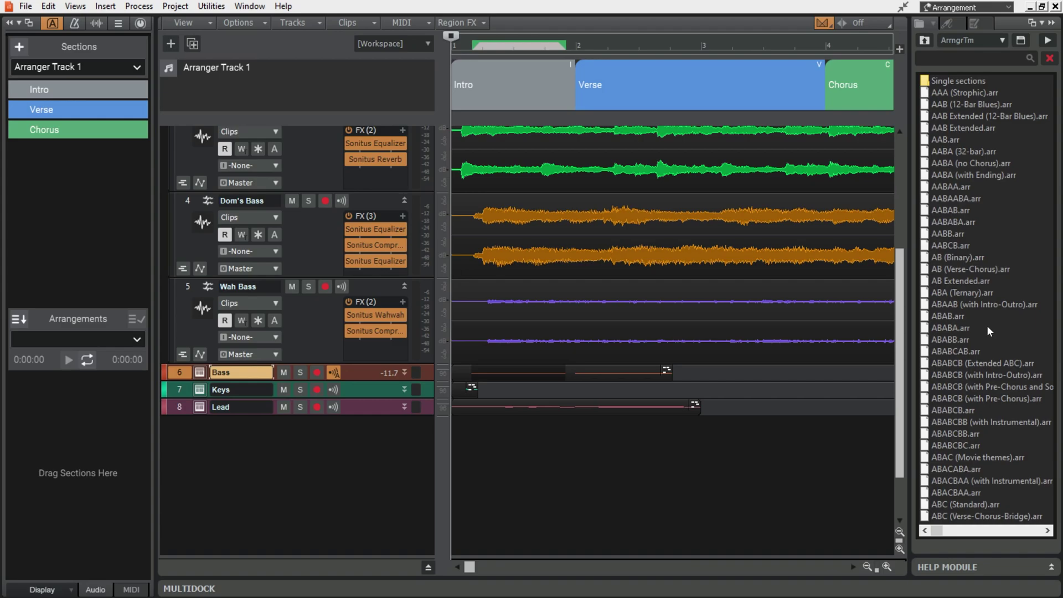
Select the Assembly workspace from the Workspace dropdown, ending in the Advanced layout.
click(975, 7)
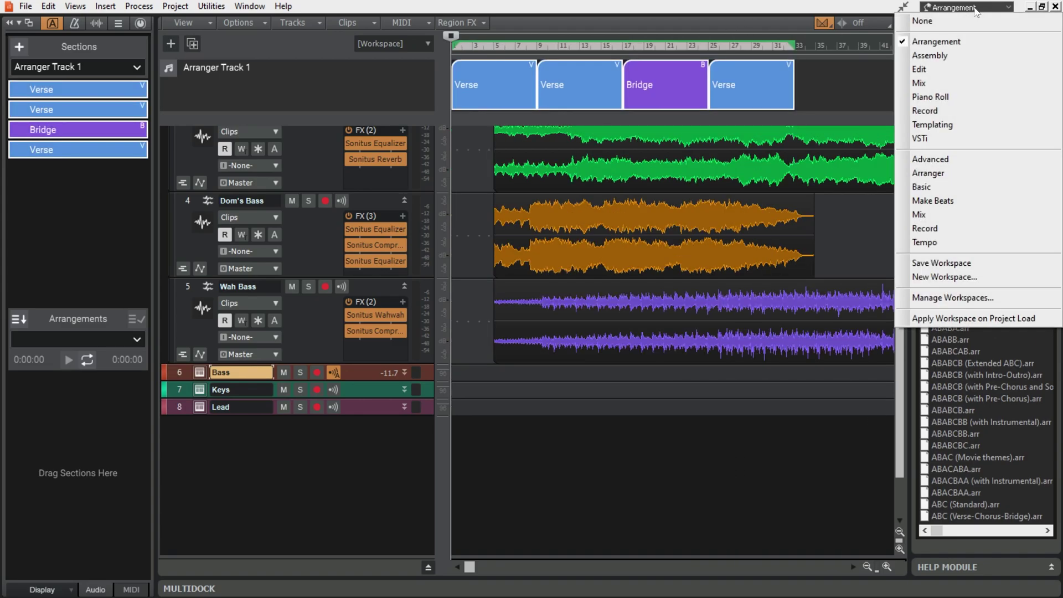
click(949, 54)
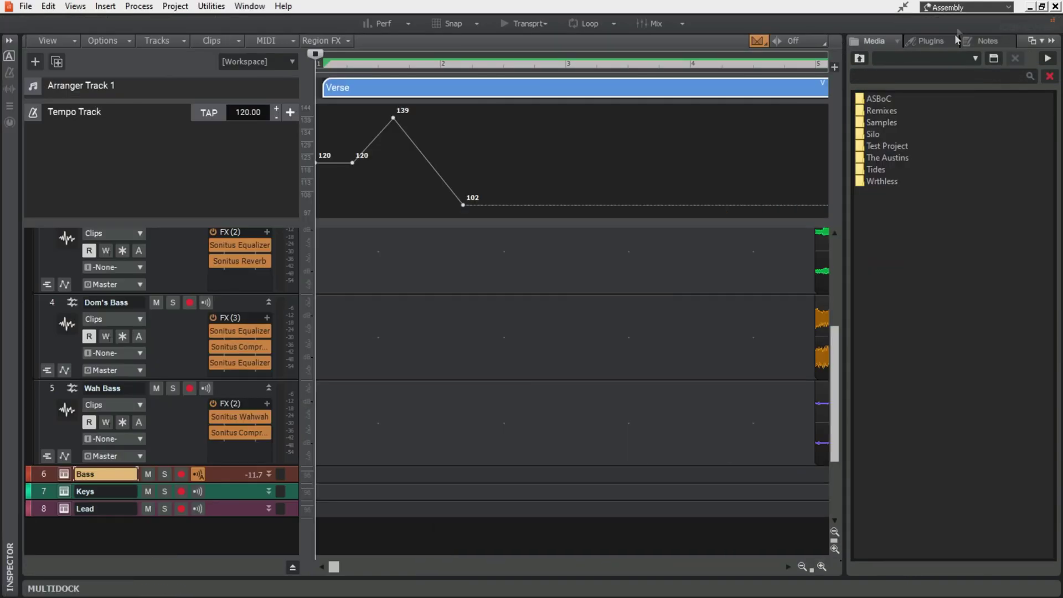
click(963, 7)
click(941, 53)
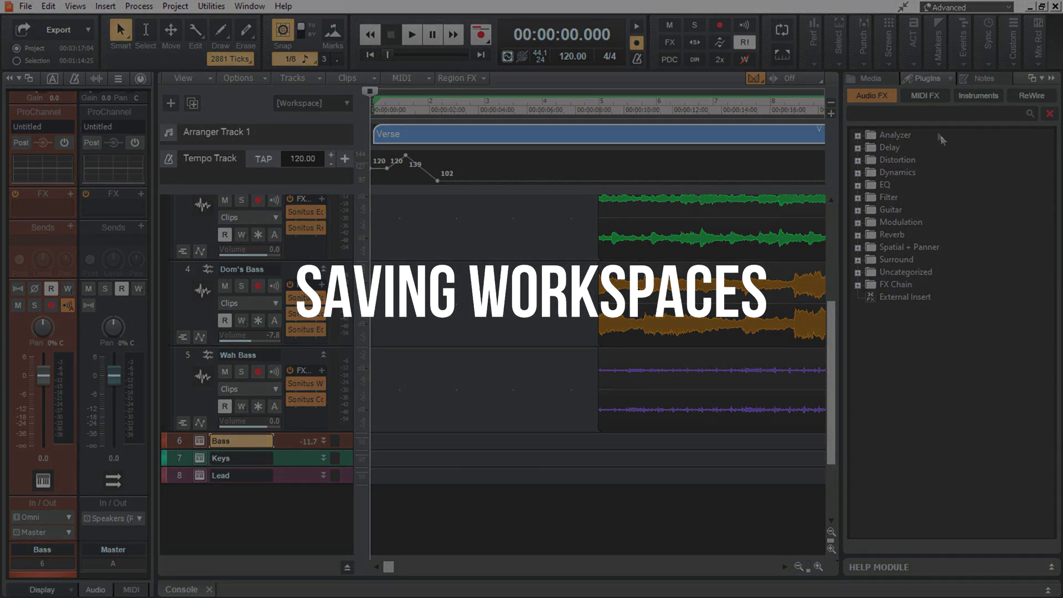
Remove the Transport and Mix modules from the control bar.
right_click(491, 26)
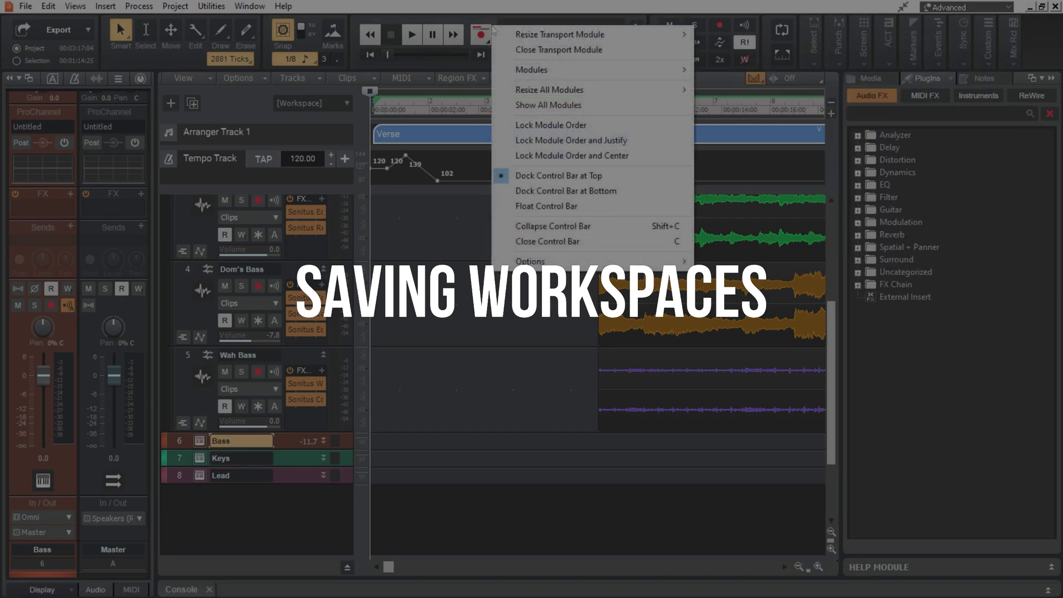
click(534, 50)
right_click(353, 35)
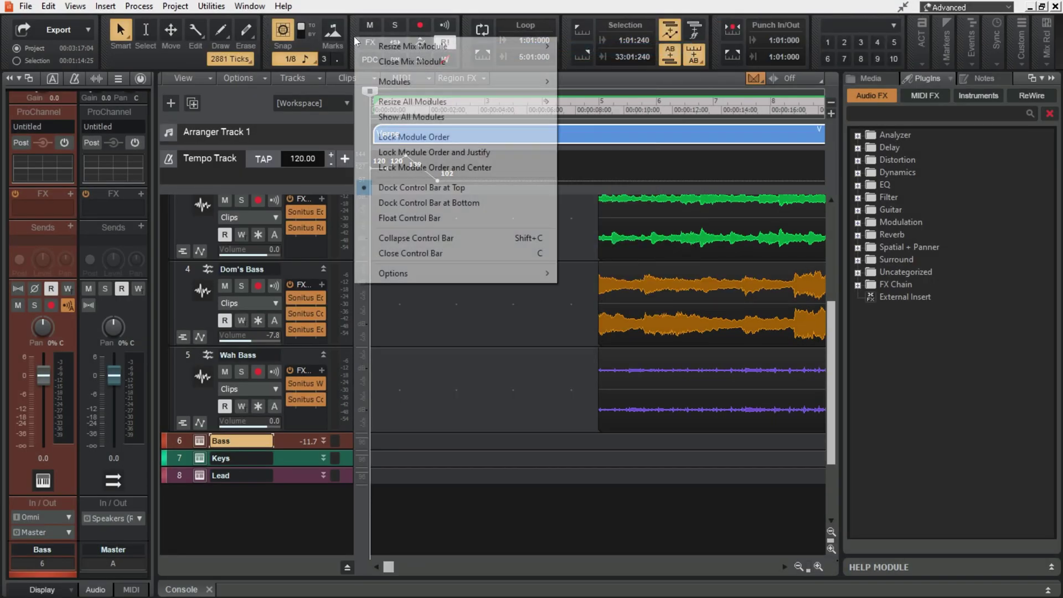
click(386, 62)
Collapse the Snap module and open the Console mixer along the bottom.
right_click(269, 33)
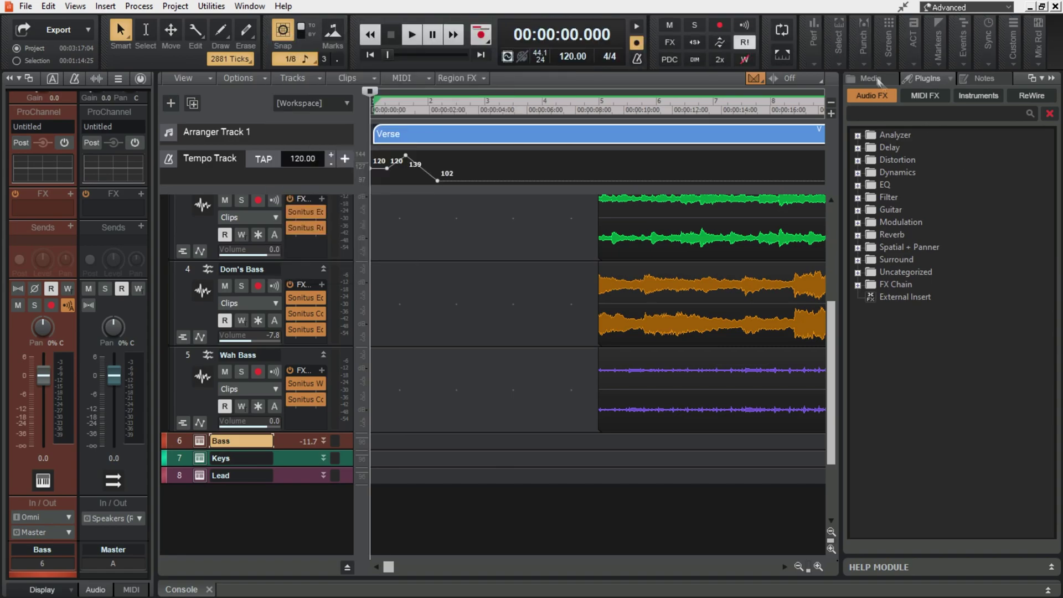
right_click(739, 33)
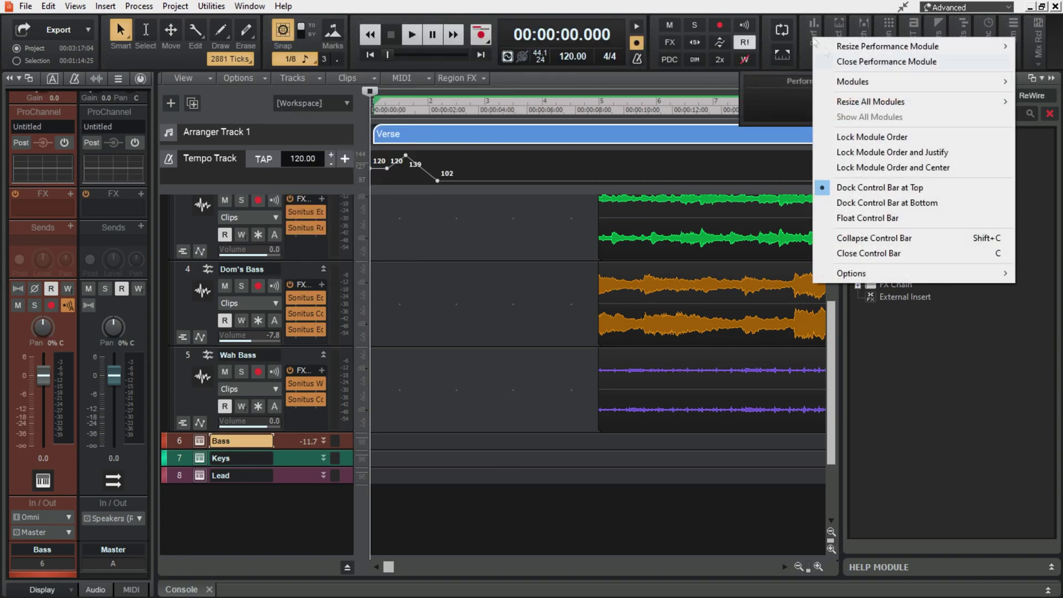
key(Escape)
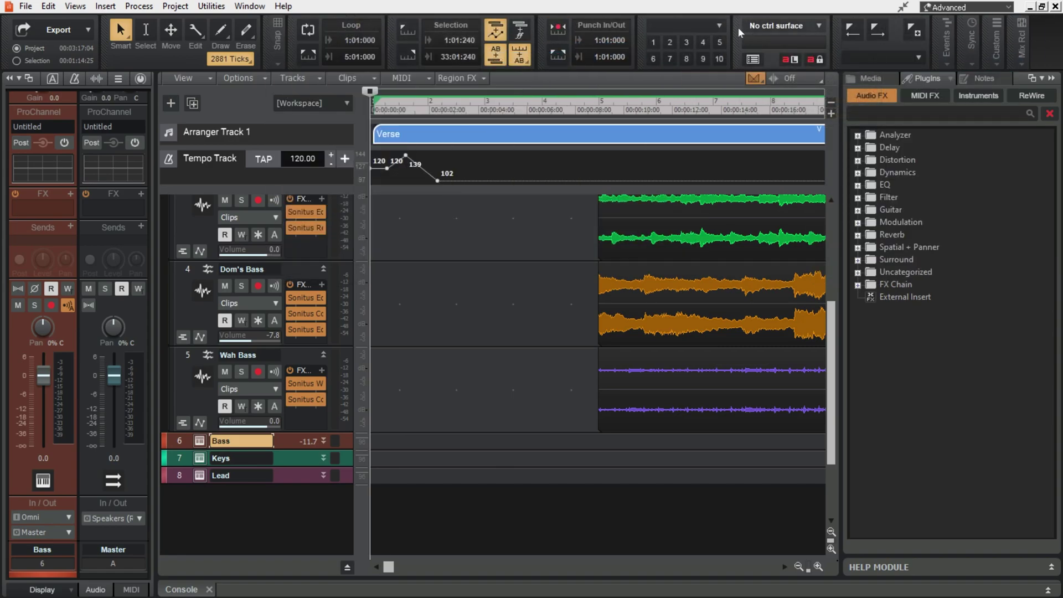
right_click(739, 33)
click(786, 52)
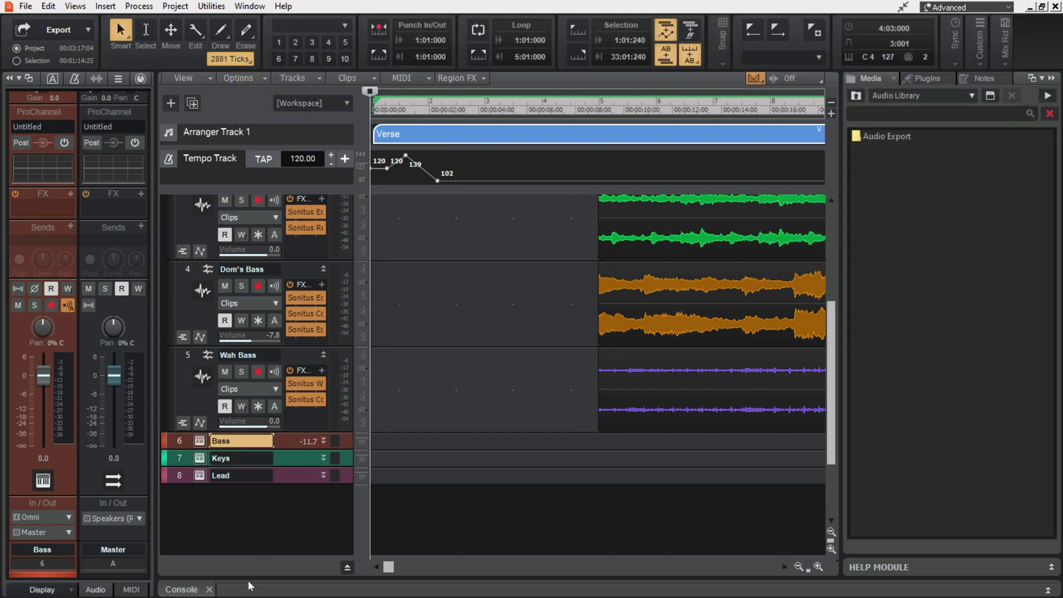
drag(251, 582, 285, 309)
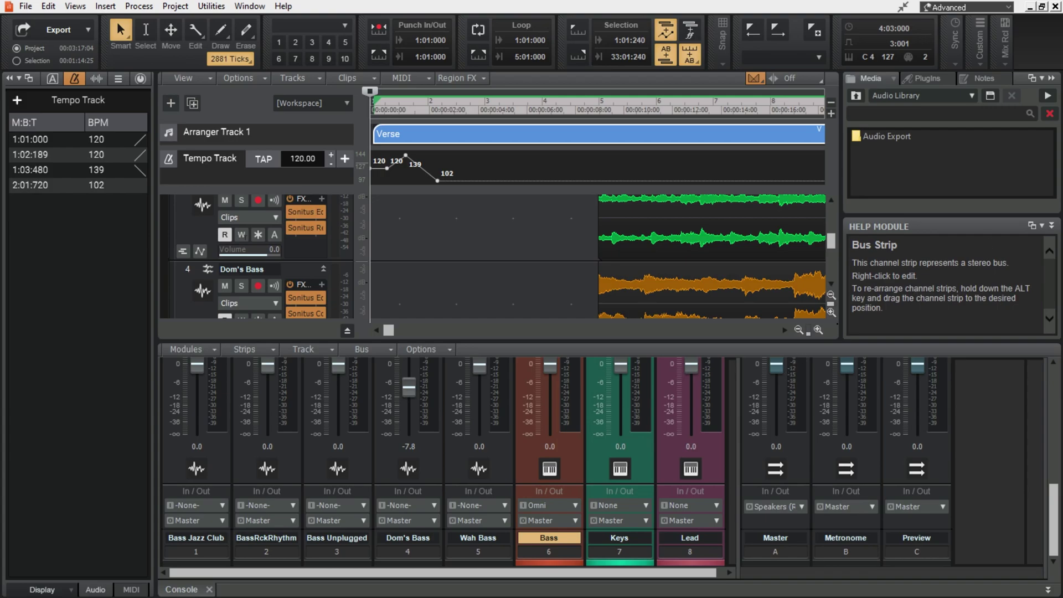
Save the current layout as a new workspace named 'TEST WORKSPACE FOR VIDEO'.
click(1009, 7)
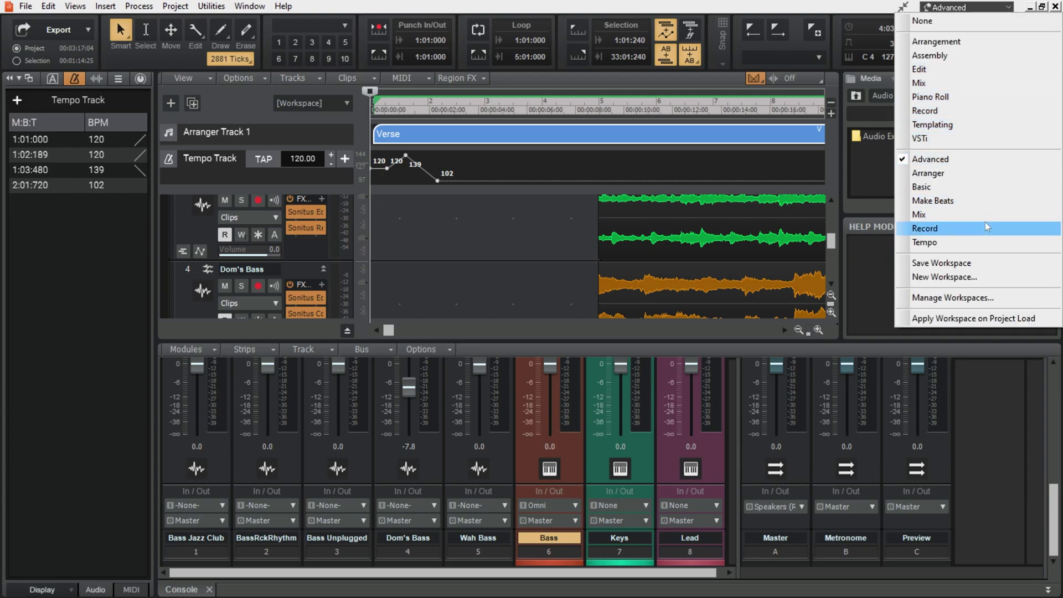
click(959, 277)
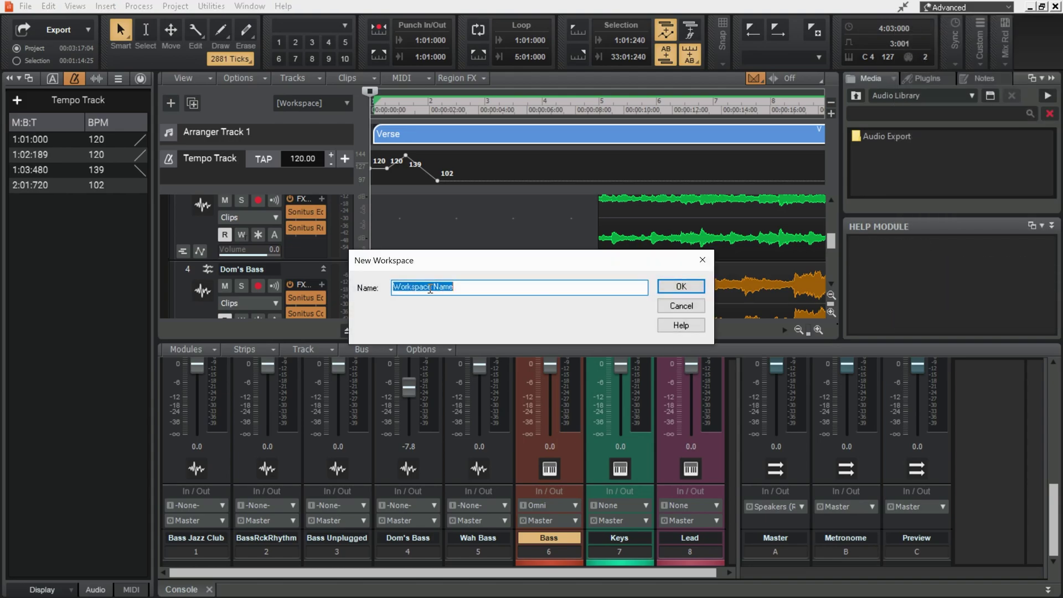
text(TEST WORKS)
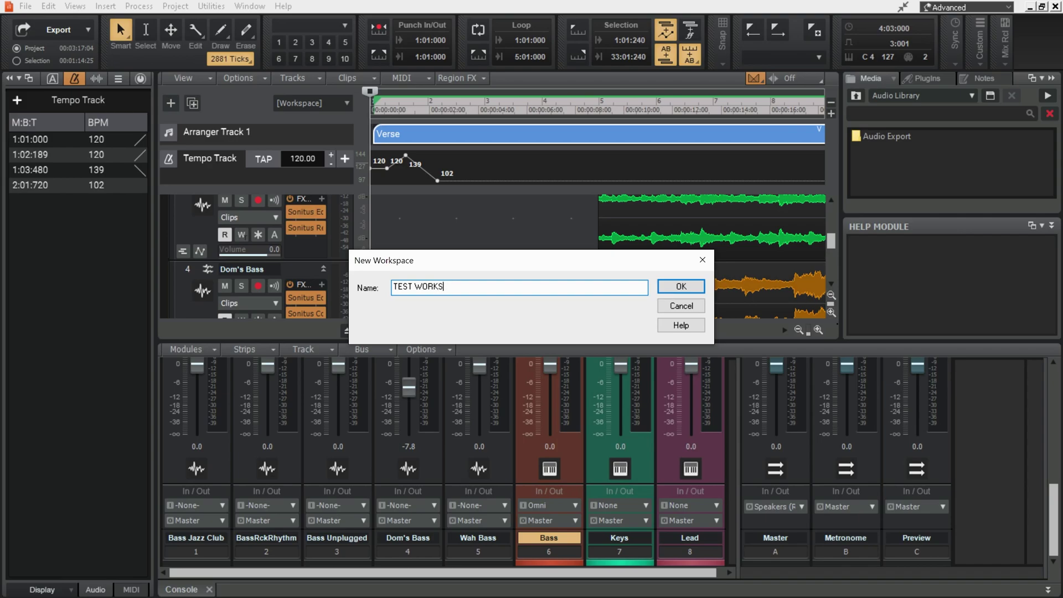
text(PACE FOR VID)
text(EO)
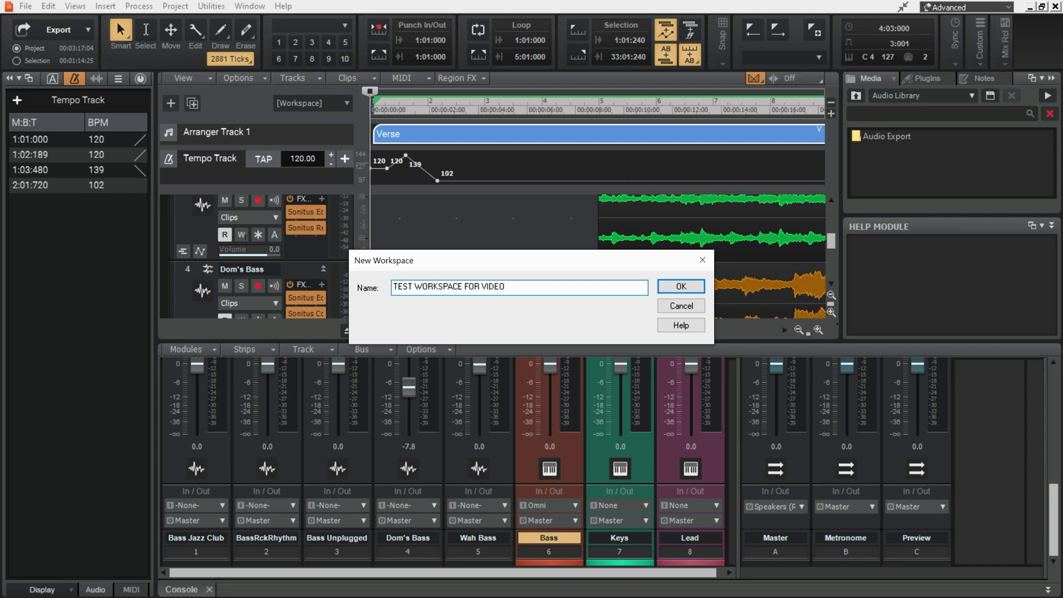
key(Return)
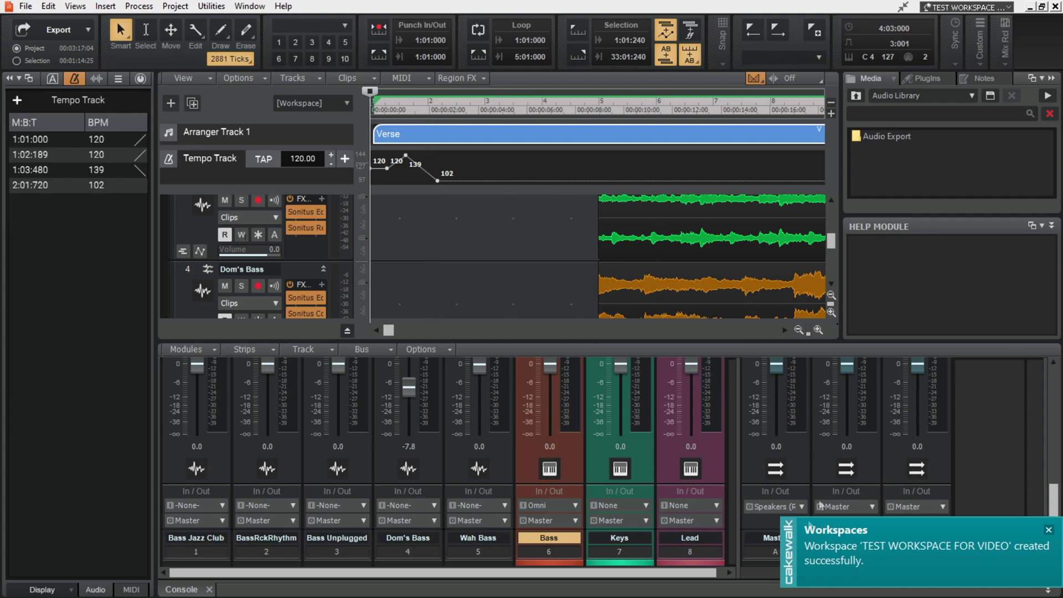
Open Manage Workspaces to view the load settings of TEST WORKSPACE FOR VIDEO.
click(974, 12)
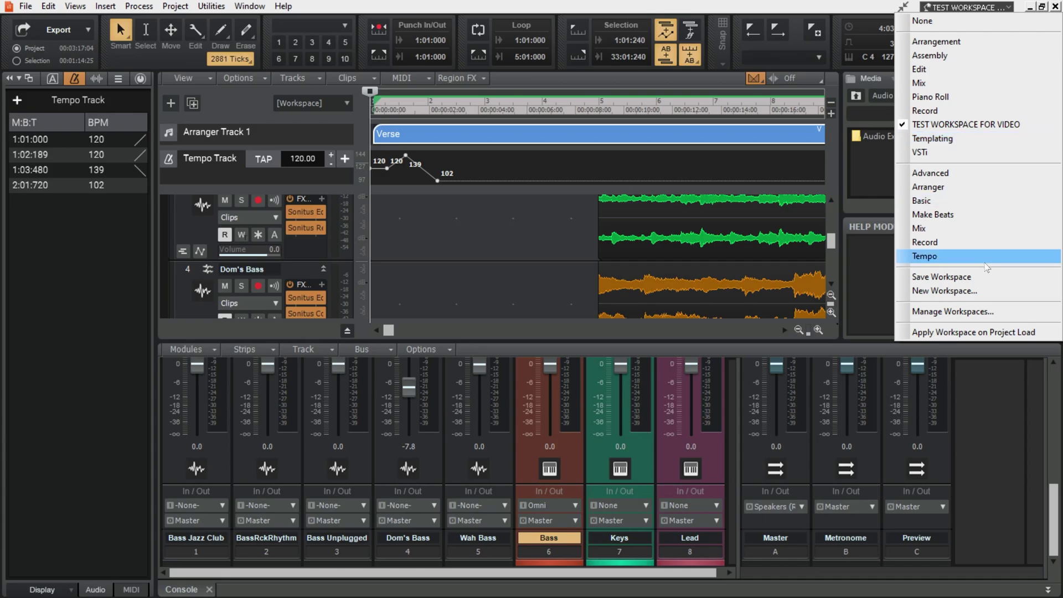
click(984, 311)
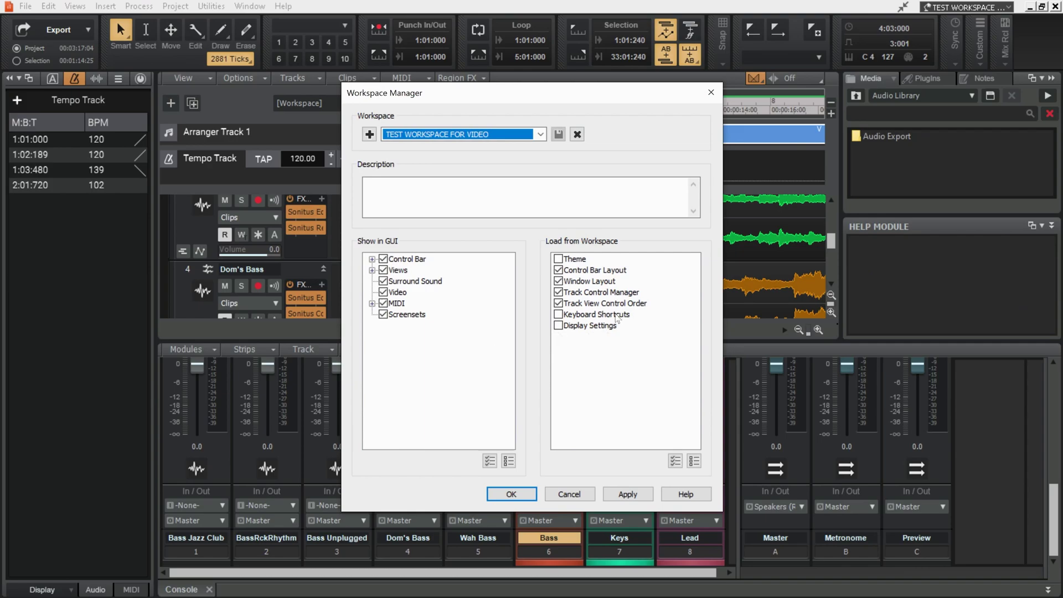
Select the Assembly workspace and enter the description 'For creating new projects.'.
click(539, 134)
click(510, 160)
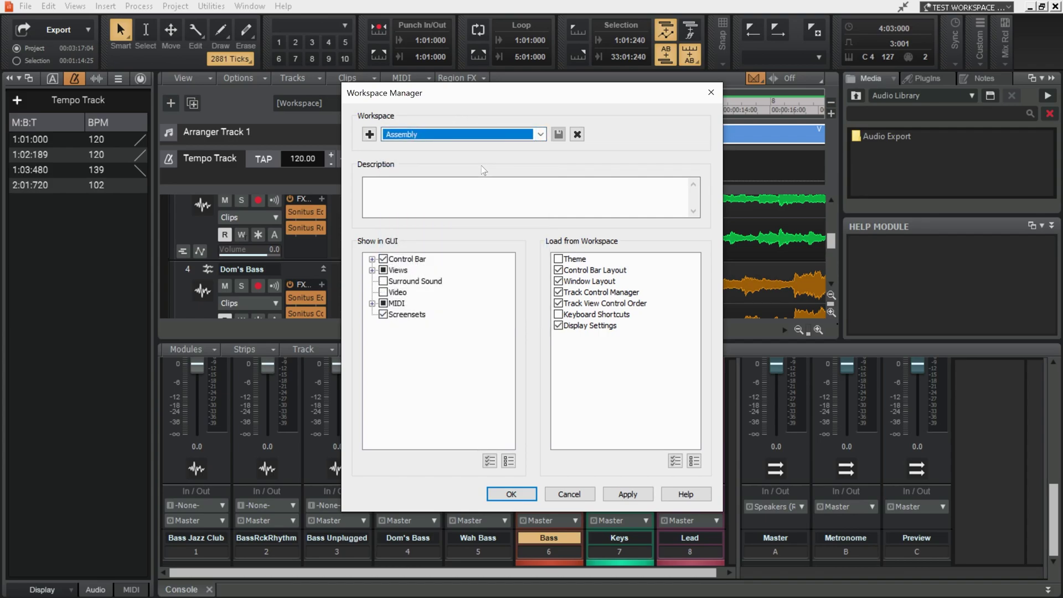
click(481, 204)
text(For creatinbg)
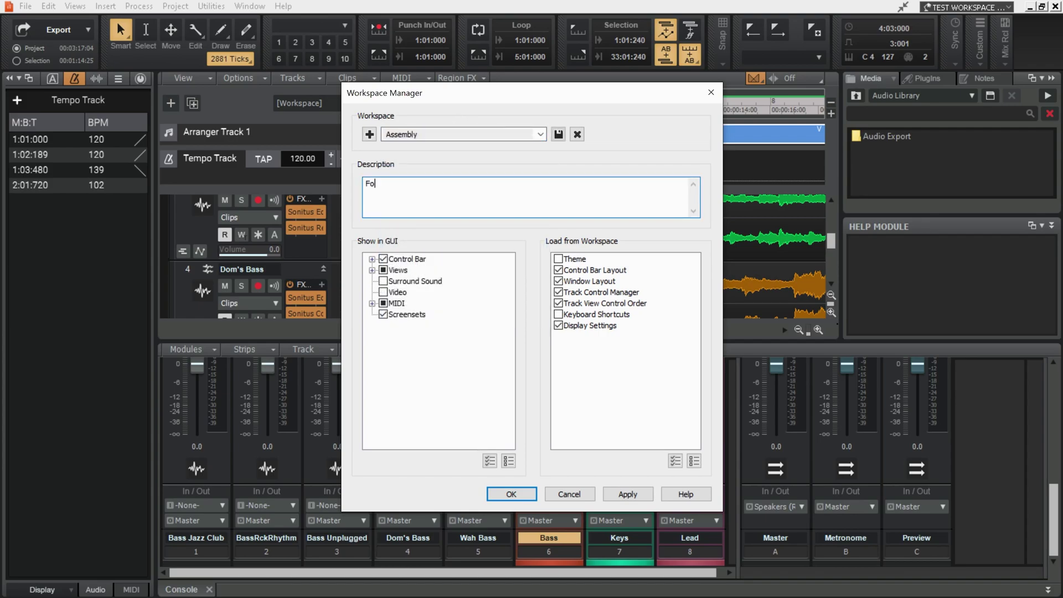
key(BackSpace)
key(BackSpace)
text(g new projects/)
key(BackSpace)
text(.)
Close the Workspace Manager, returning to the Edit workspace view.
click(711, 92)
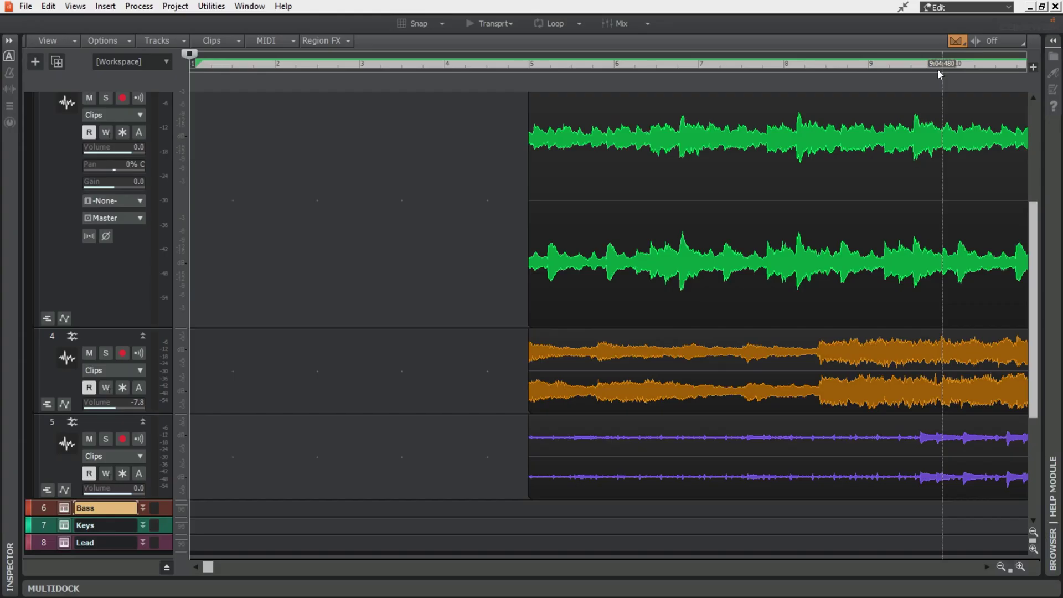